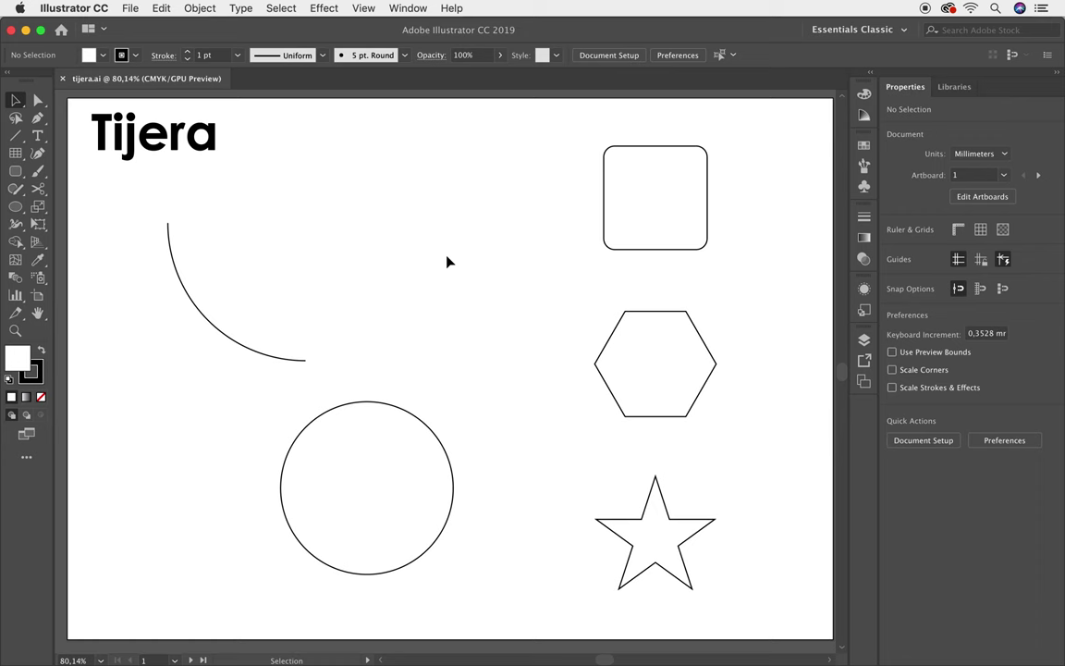
- Pick the Scissors tool and dismiss the warning from a cut attempted off the path
key("c")
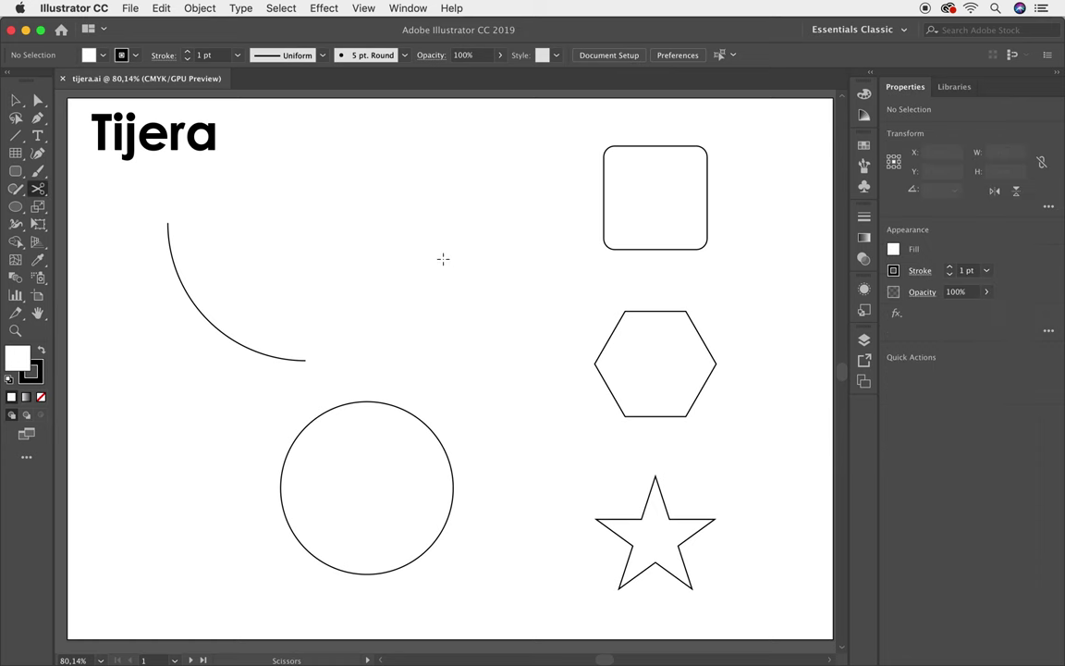
mouse_move(40, 191)
left_mouse_down()
mouse_move(112, 192)
mouse_move(117, 212)
left_mouse_up()
left_click(229, 282)
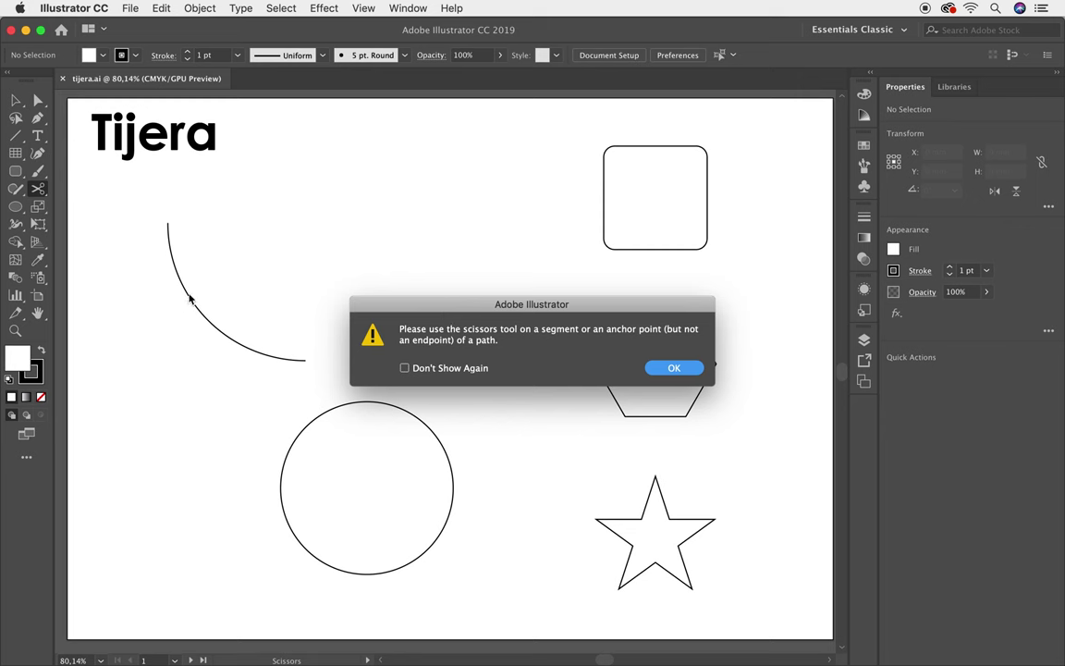
left_click(675, 367)
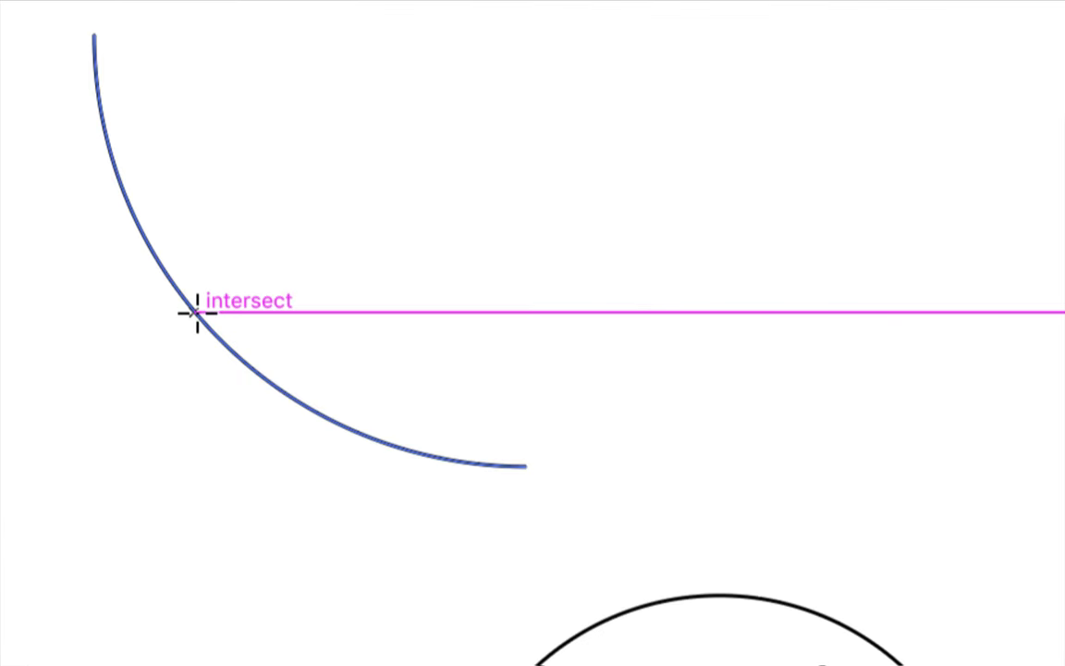
- Cut the quarter-circle arc at one point and nudge its upper piece slightly left
left_click(196, 312)
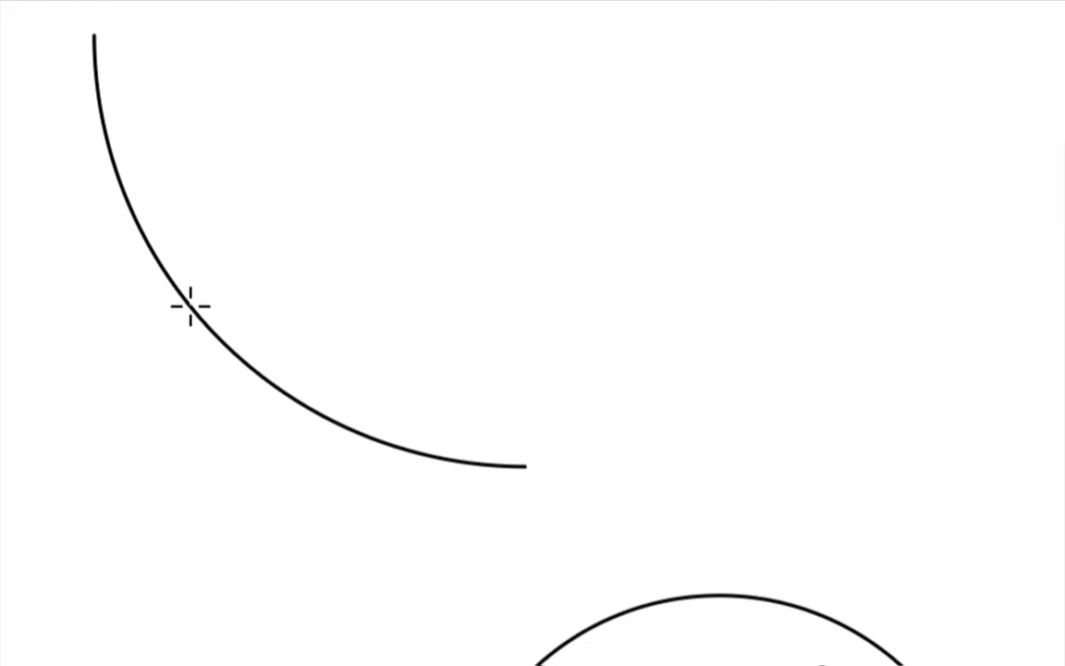
key("v")
left_click(191, 309)
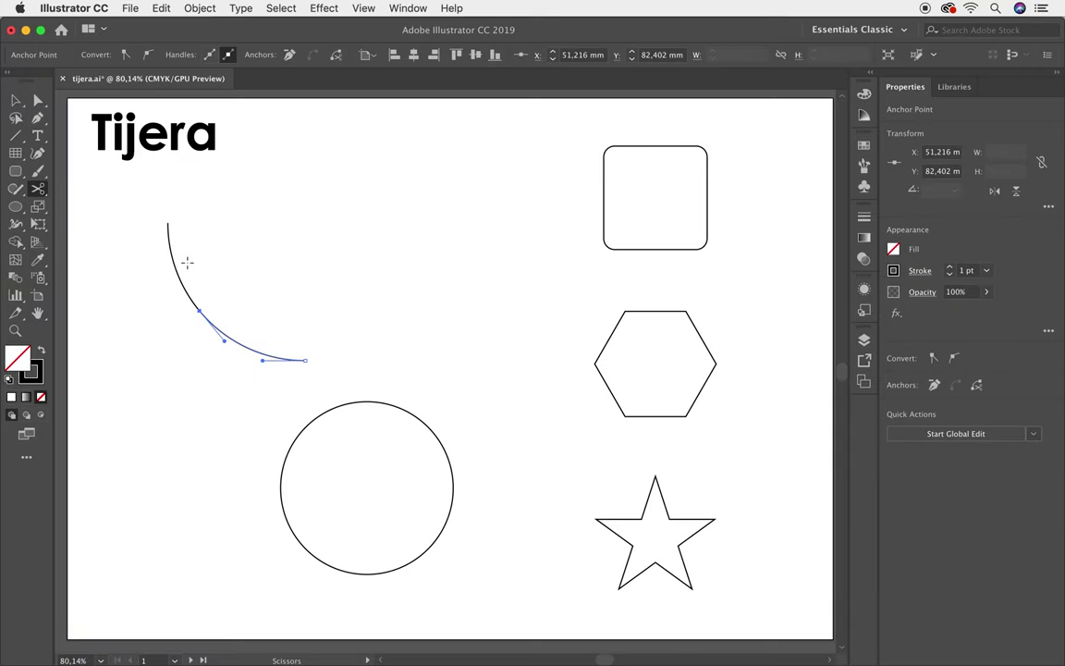
key("v")
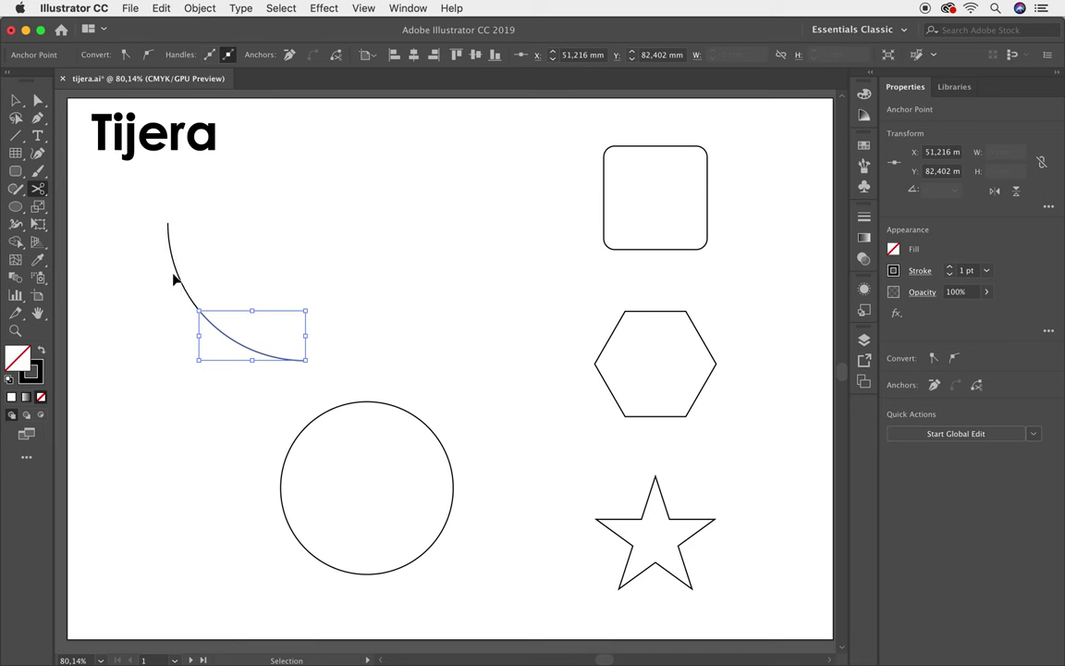
left_click_drag(173, 271, 165, 275)
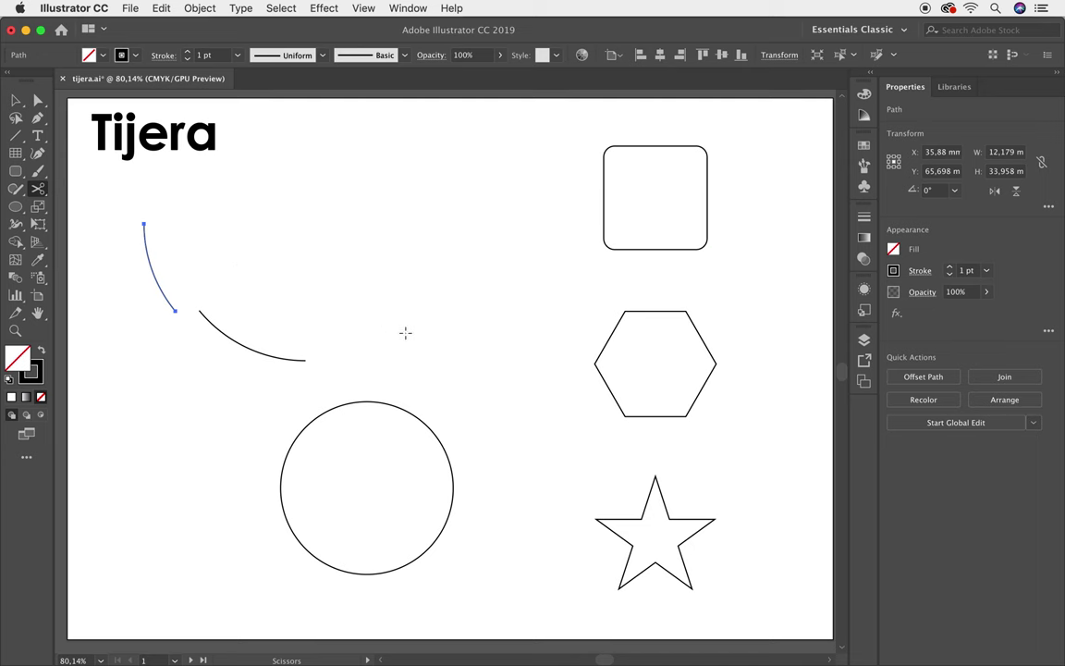
- Cut the circle at its top and right anchors and move that quarter arc up and right
left_click(367, 401)
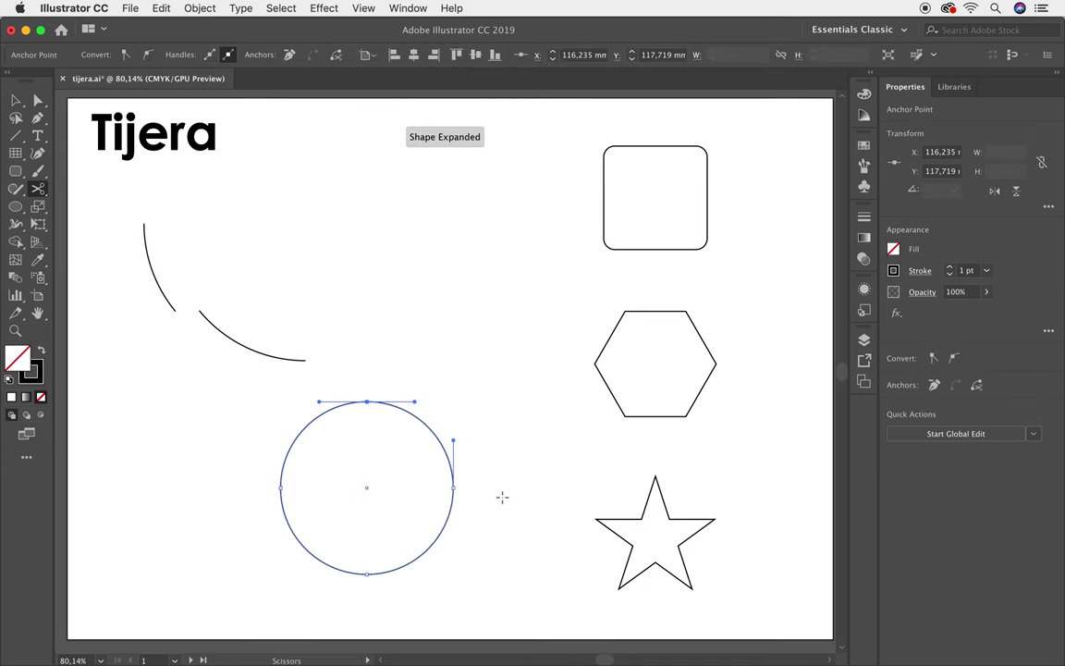
left_click(453, 484)
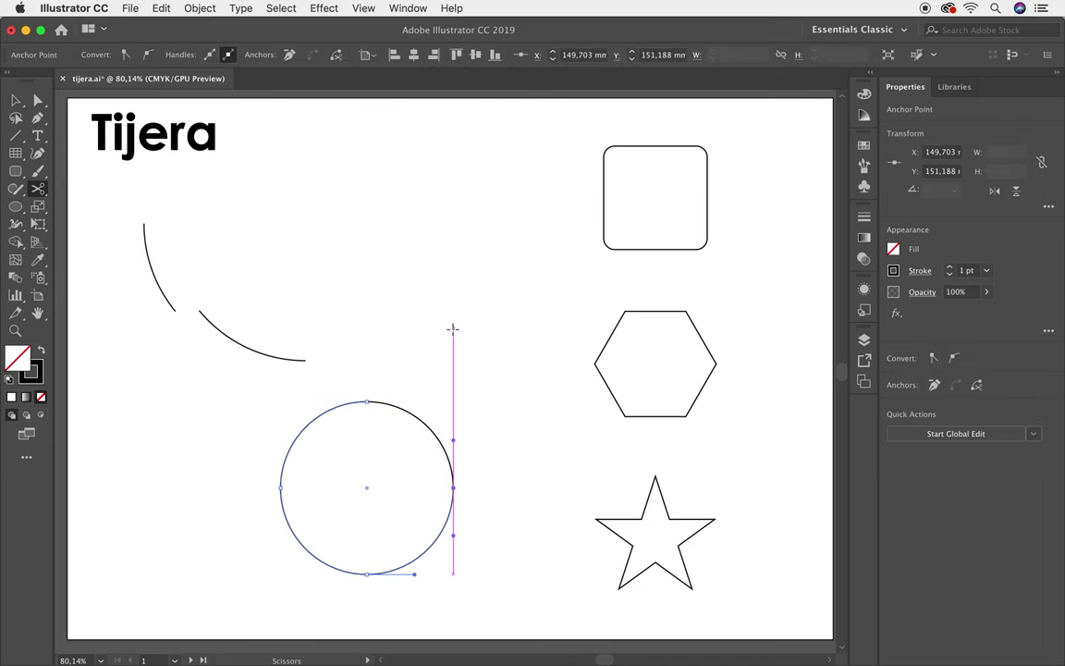
key("v")
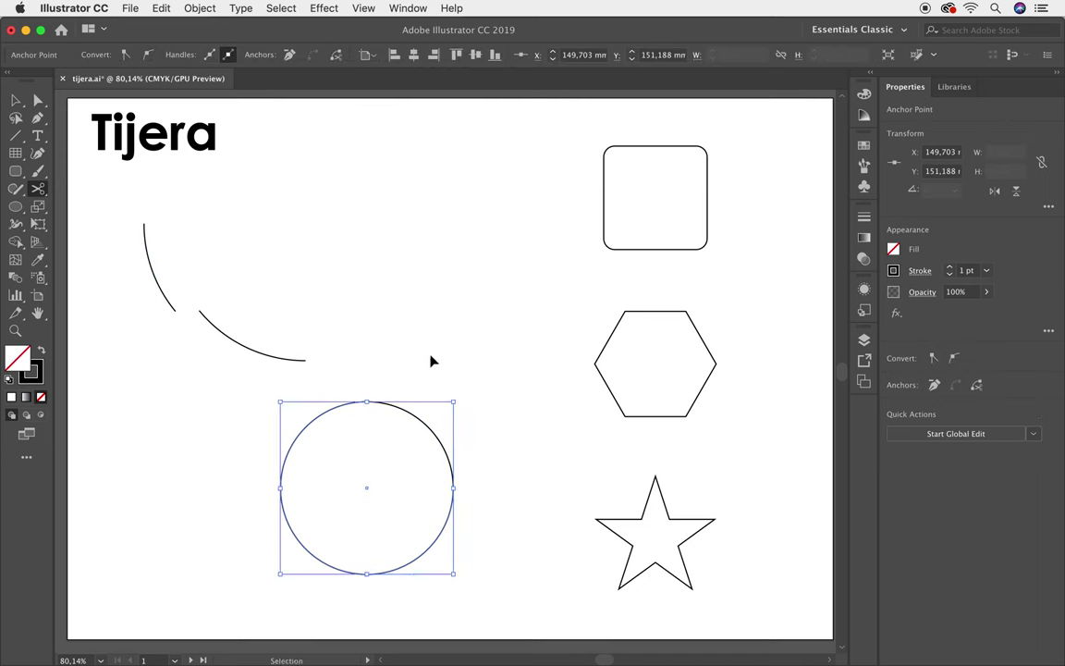
mouse_move(416, 416)
left_mouse_down()
mouse_move(428, 405)
mouse_move(422, 381)
left_mouse_up()
left_click(442, 341)
- Extend the moved arc's top end leftward with a straight horizontal Pen segment
key("c")
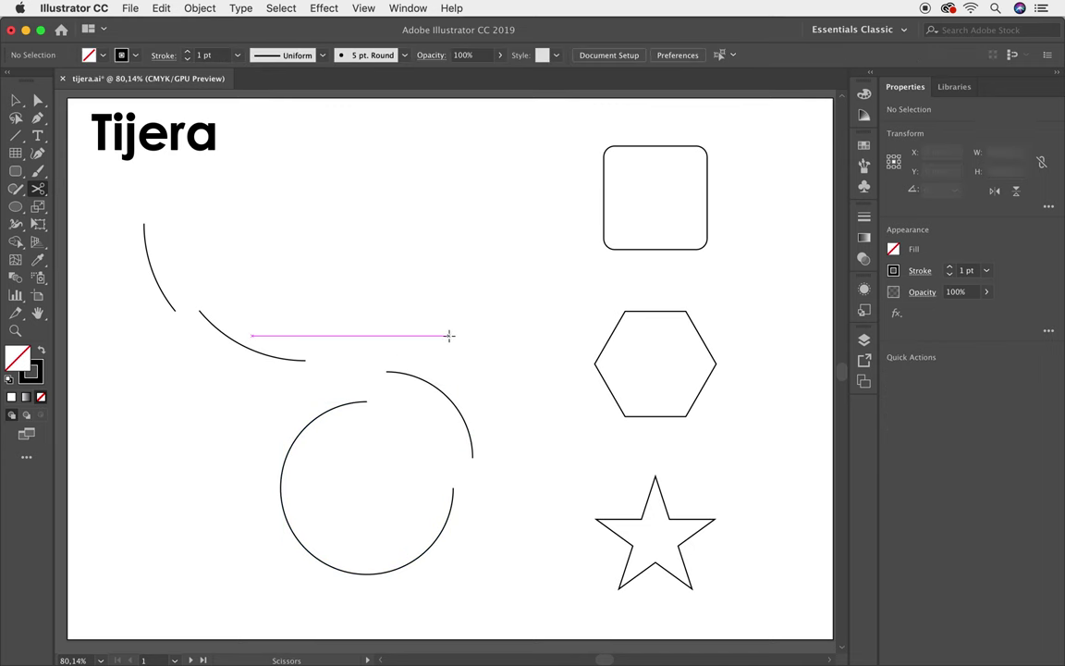
key("p")
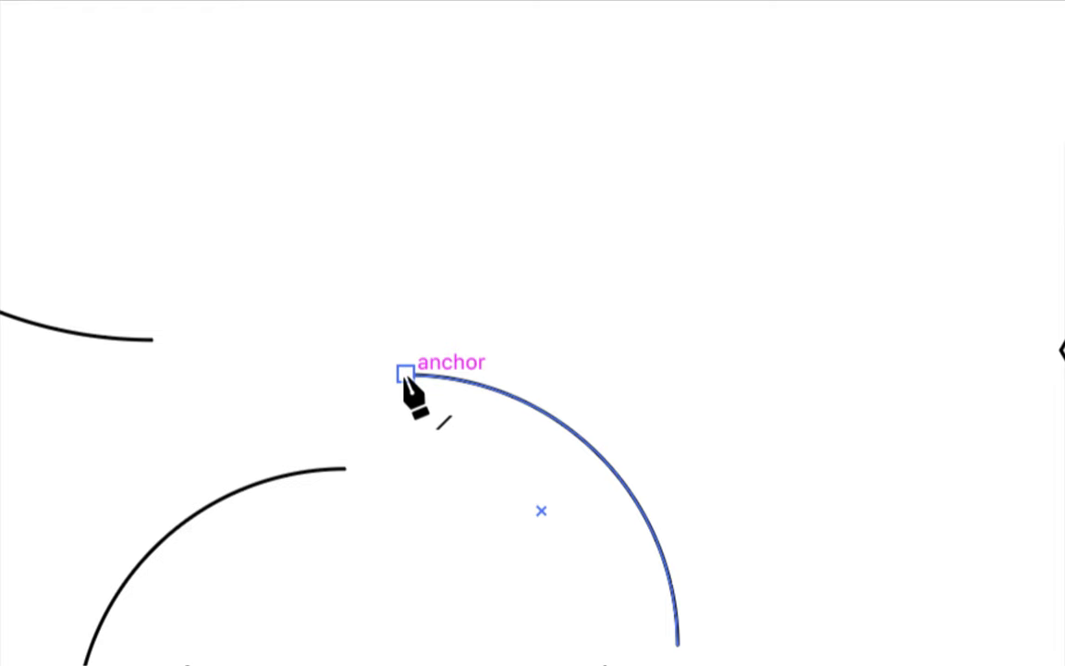
left_click_drag(405, 375, 196, 375)
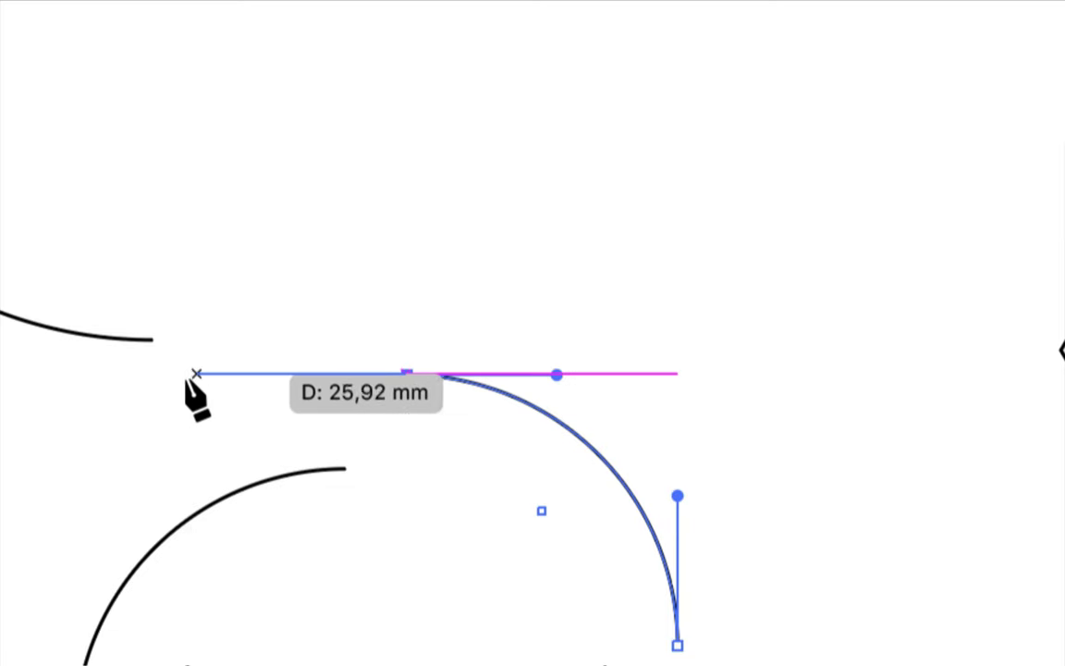
left_click(166, 375)
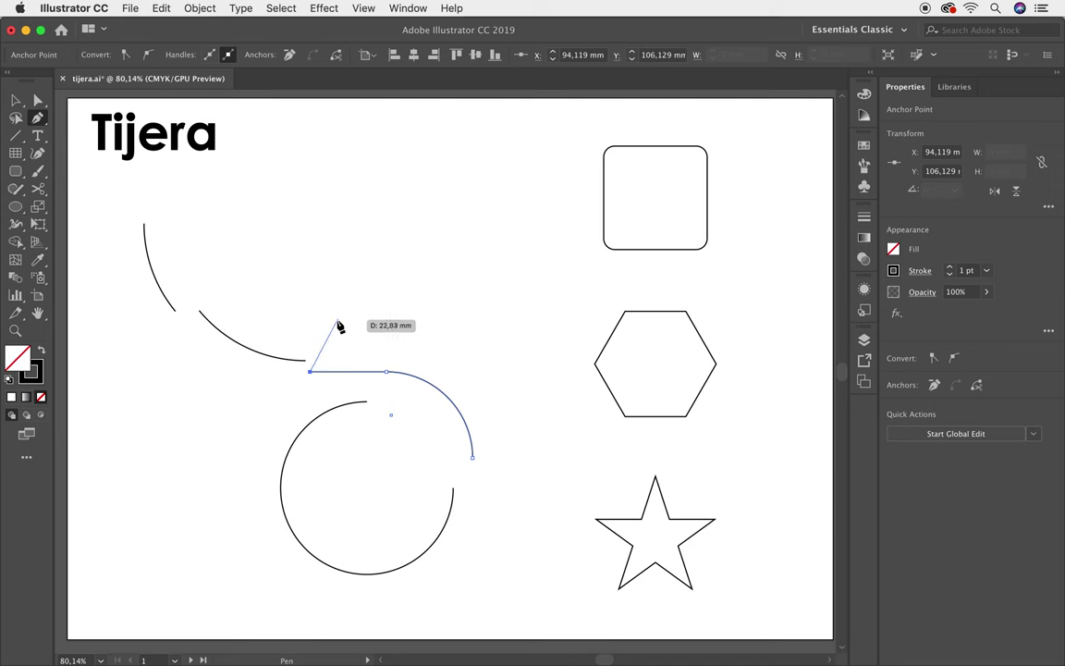
key("super")
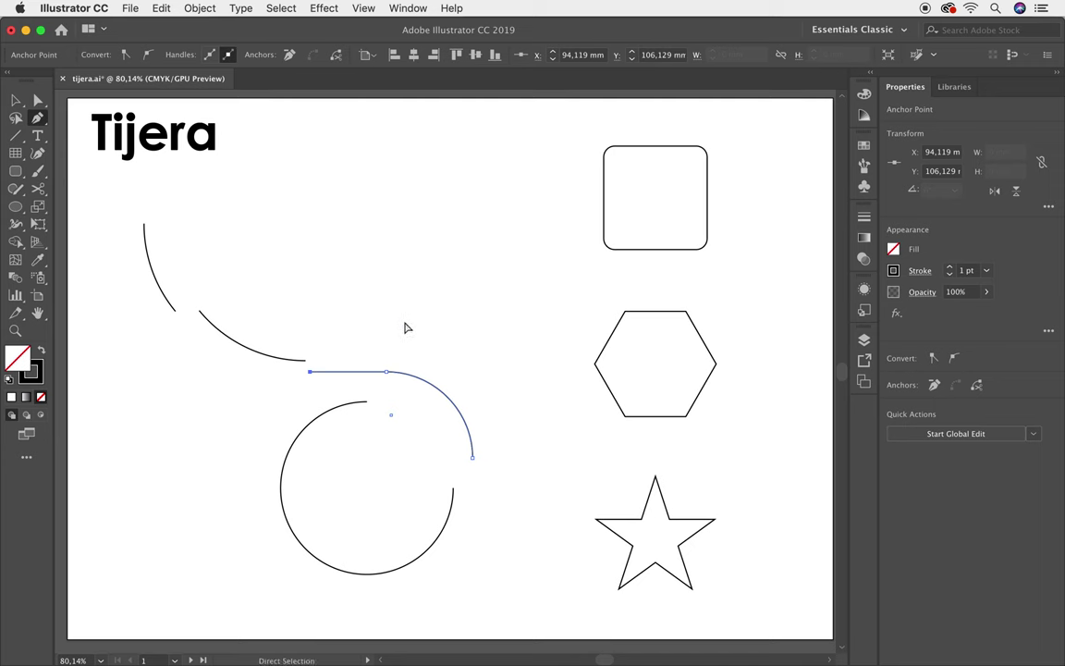
left_click(405, 327, "super")
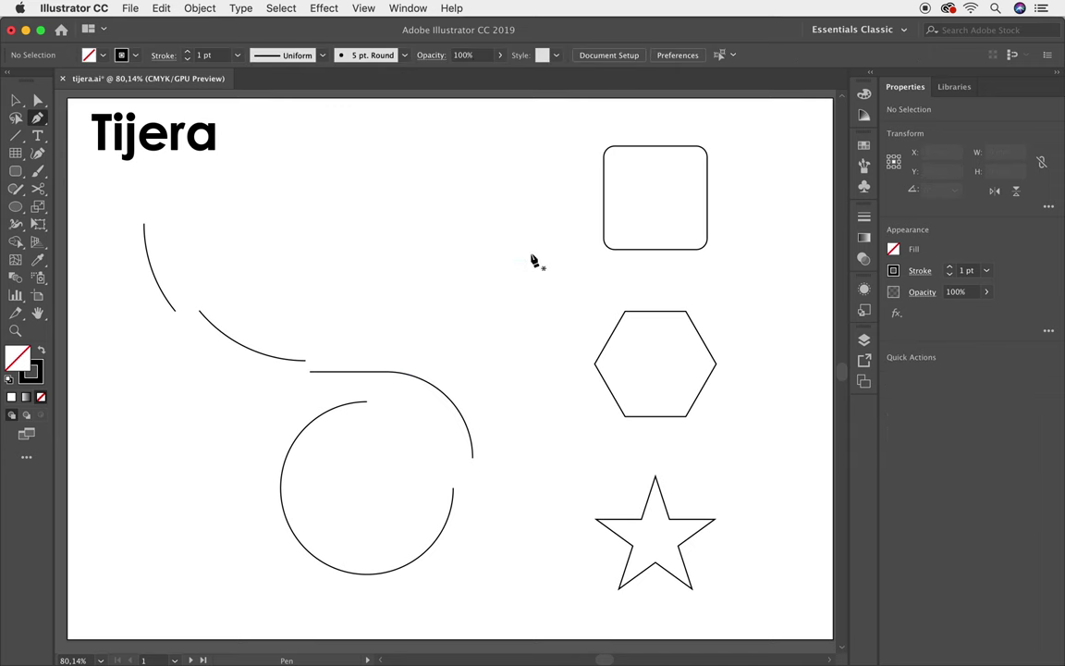
- Cut the rounded square at its left and right edges and shift the top half up-left
key("c")
left_click(603, 197)
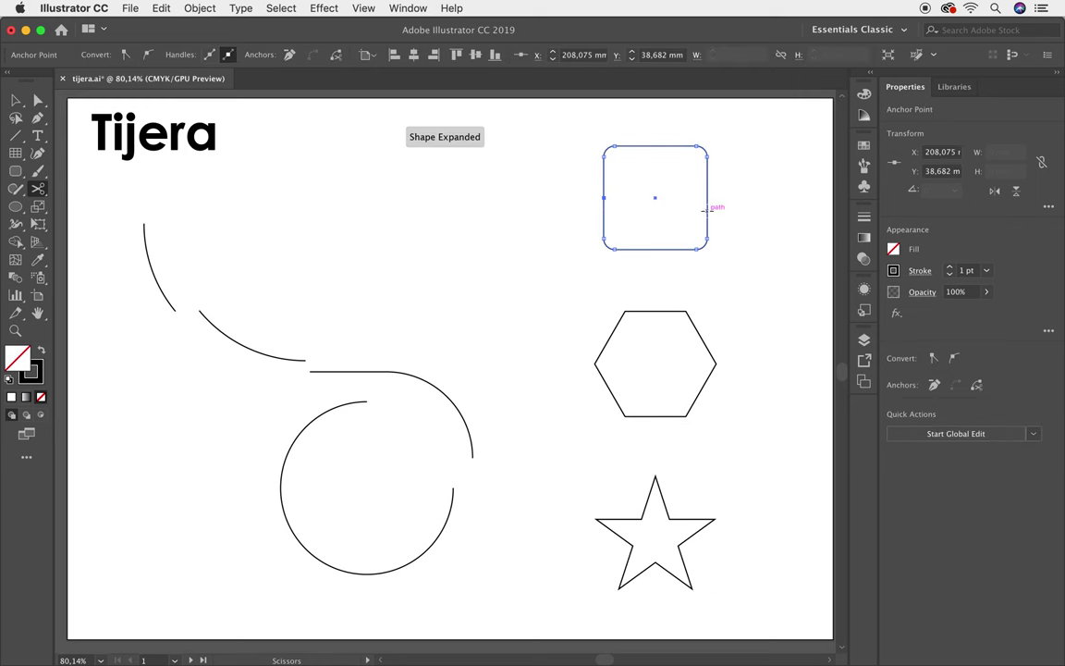
left_click(707, 197)
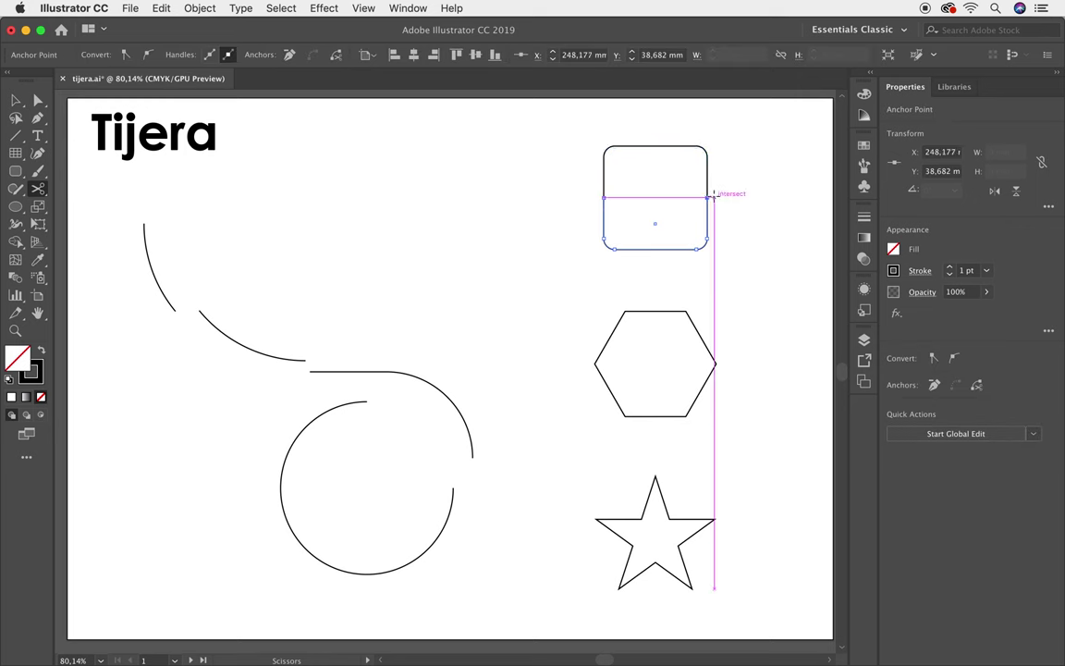
key("super")
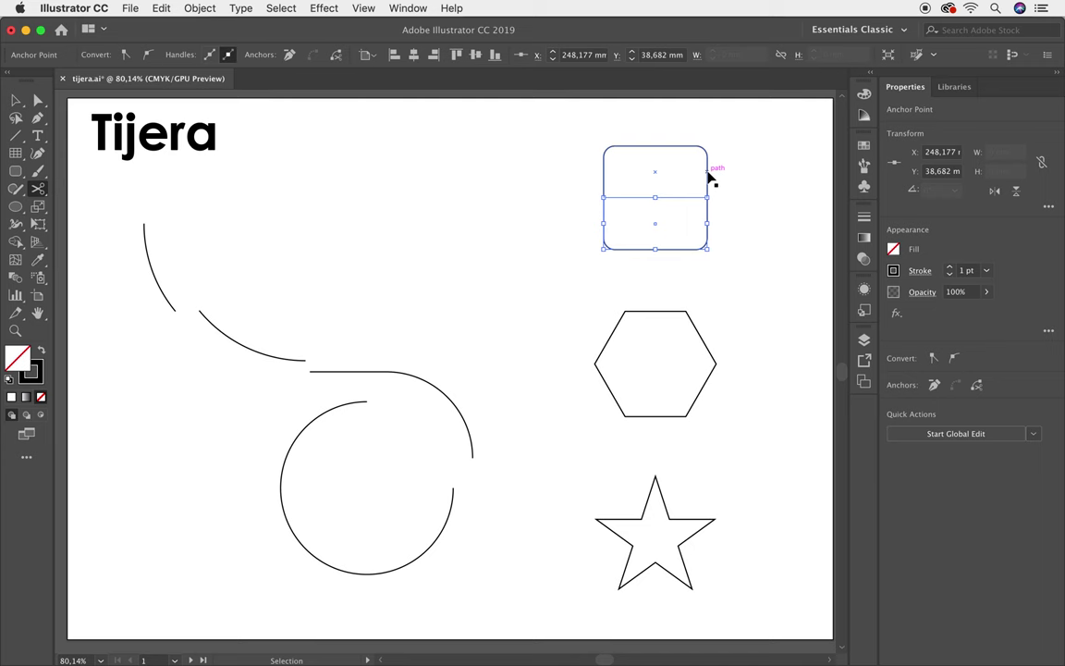
left_click_drag(708, 178, 679, 157)
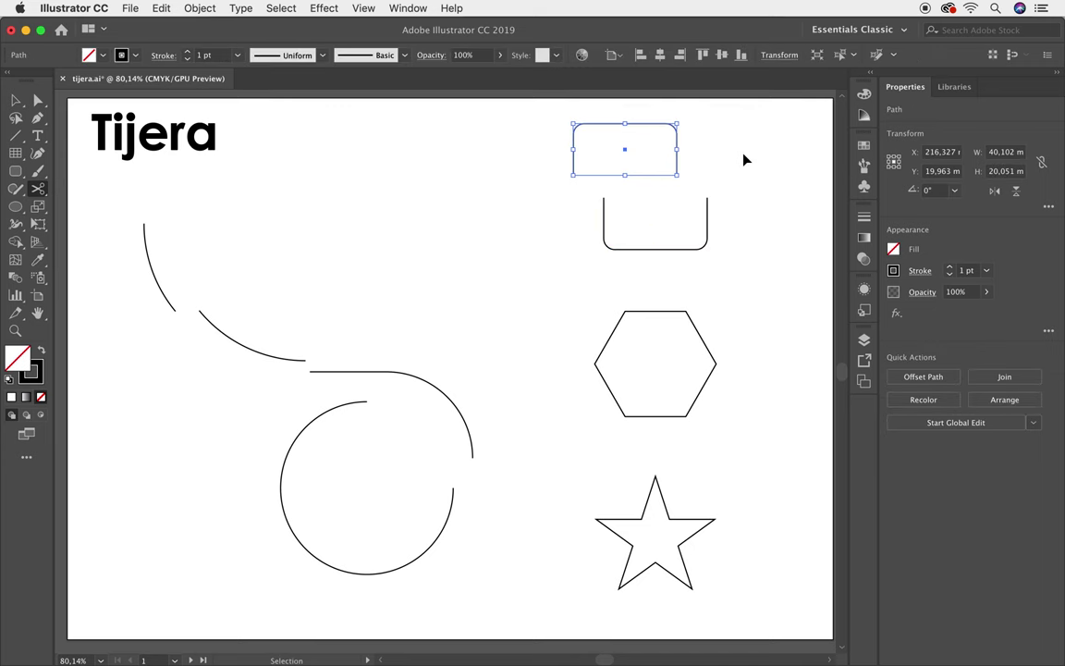
left_click(745, 160, "super")
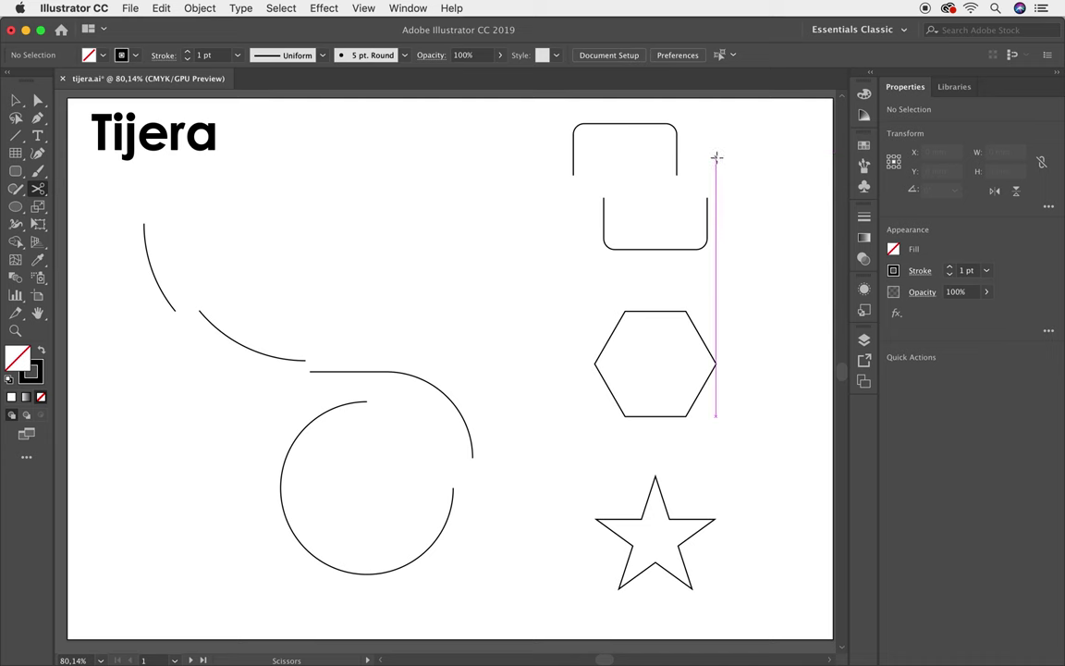
- Select both halves and join them into one stepped closed outline
key("v")
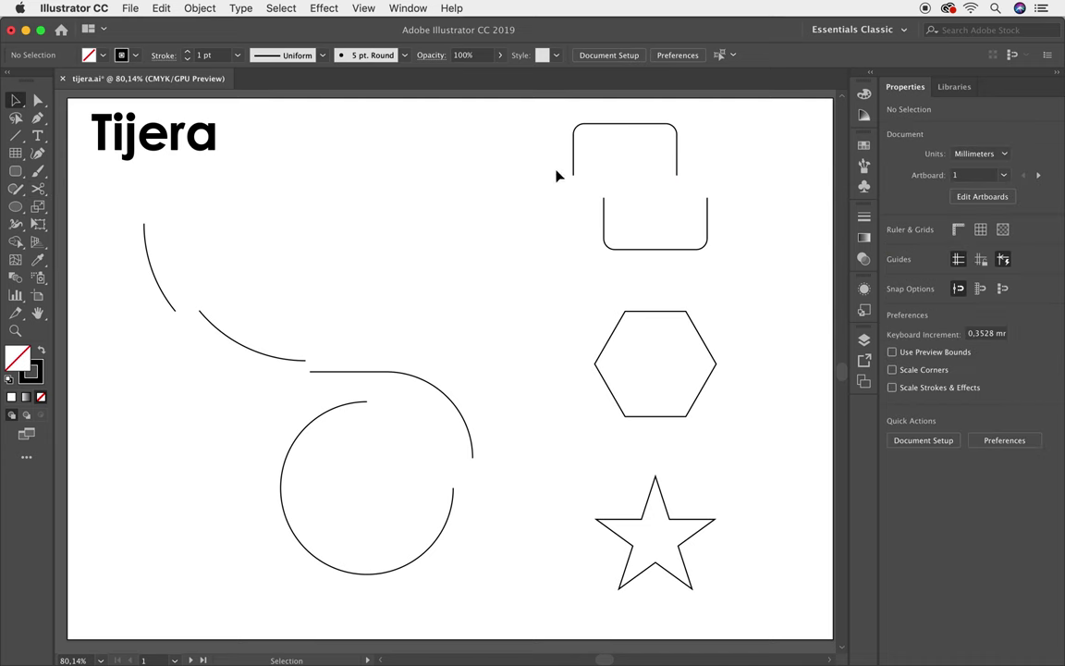
left_click_drag(558, 175, 606, 202)
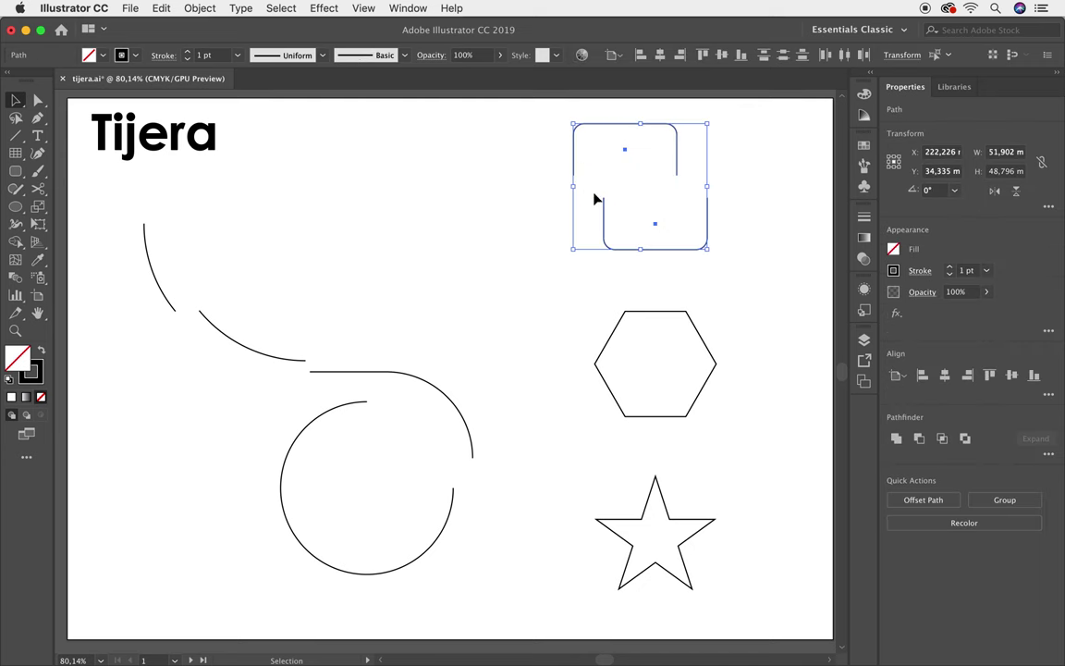
key("a")
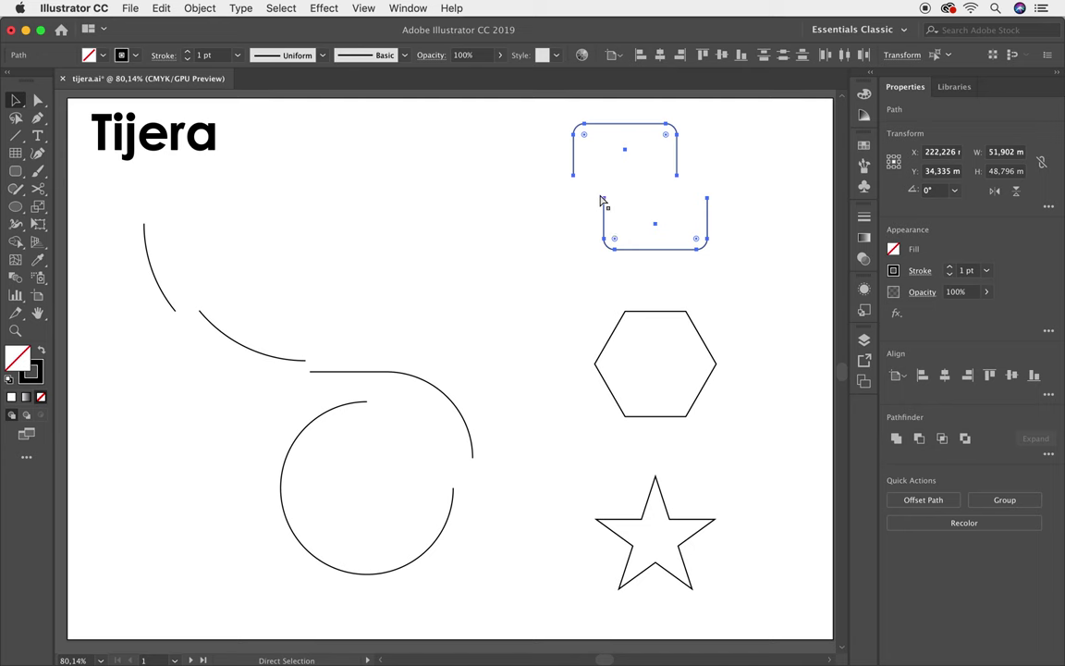
key("v")
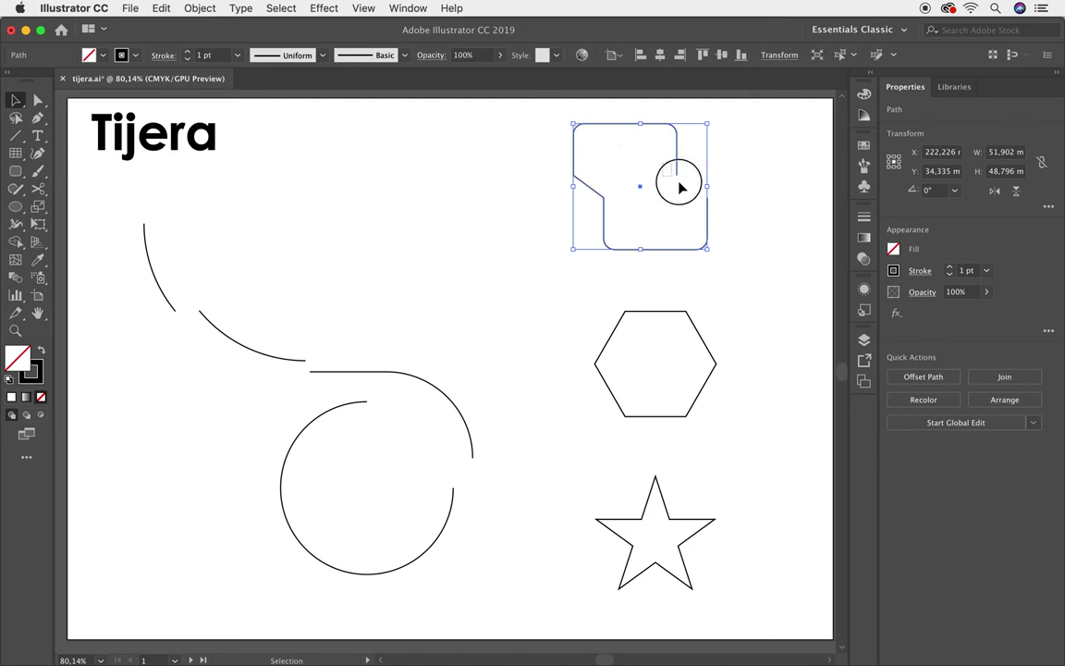
key("ctrl+j")
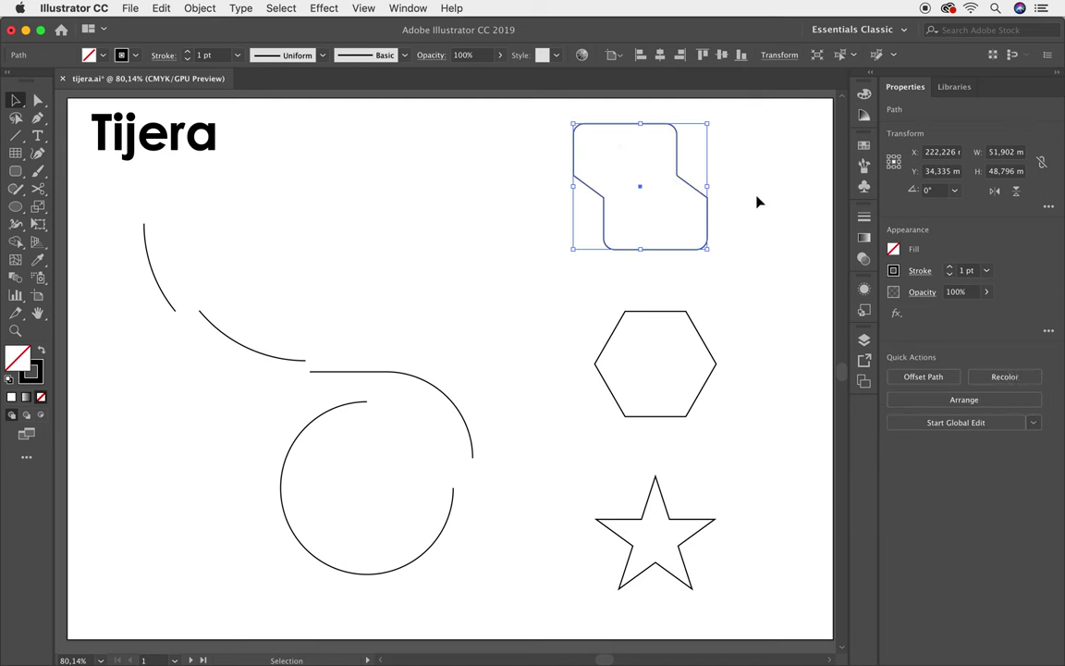
- Cut the hexagon at its top-left and left corners
left_click(750, 211)
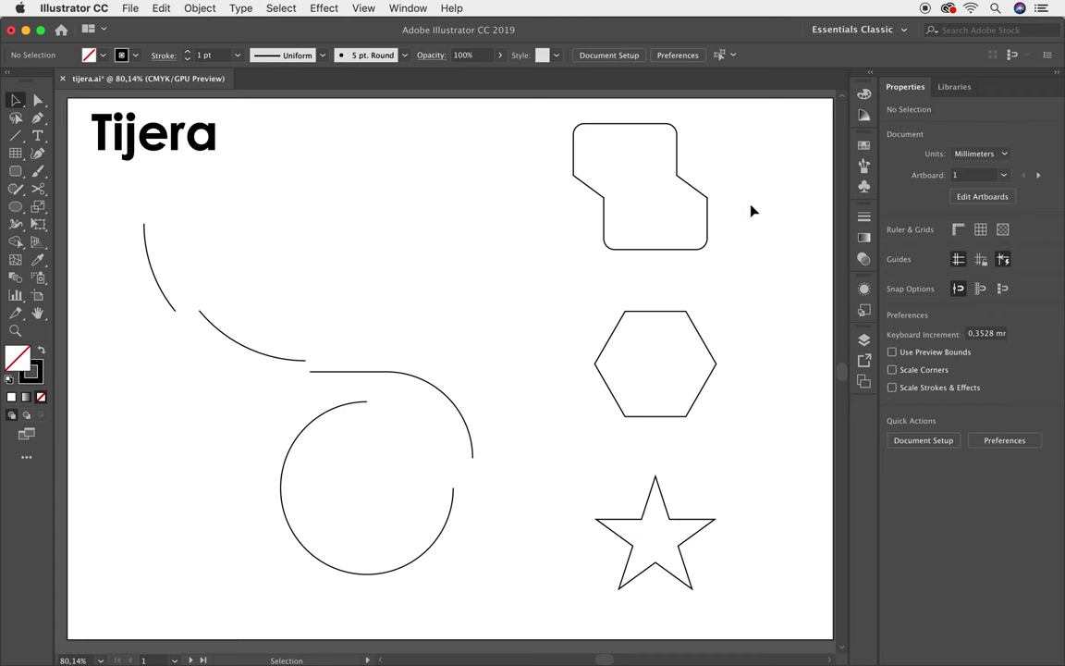
key("c")
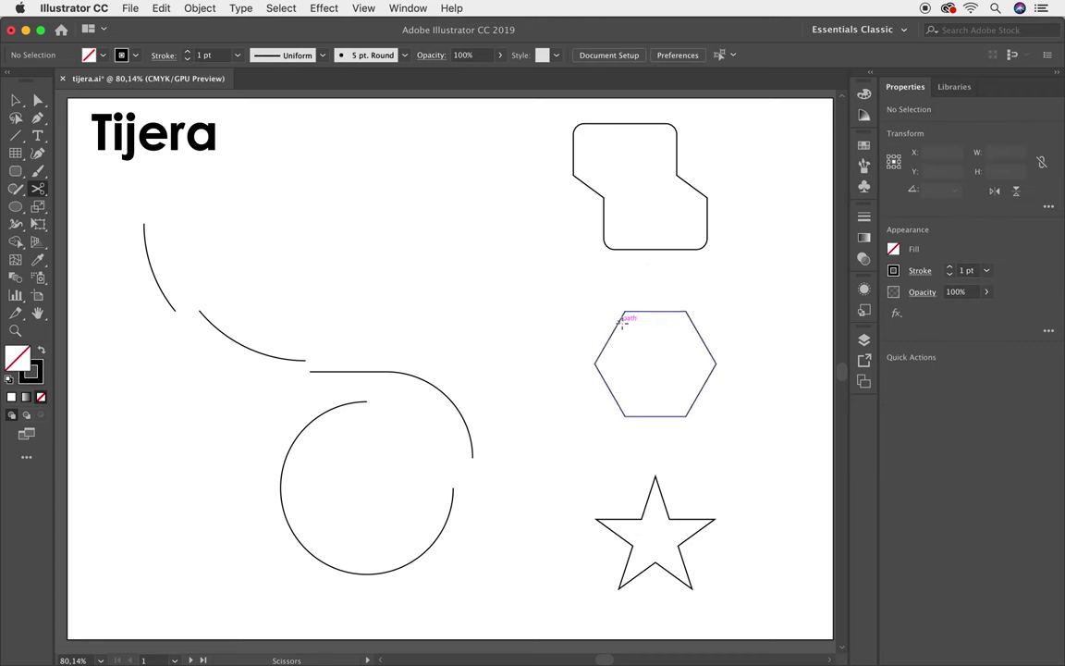
left_click(624, 312)
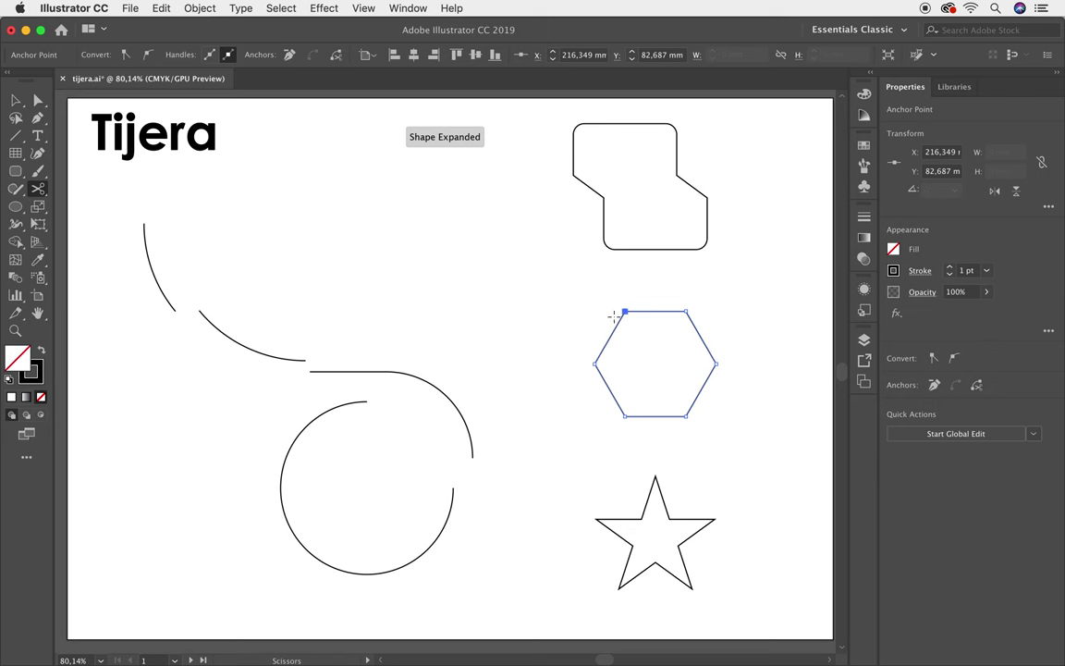
left_click(594, 363)
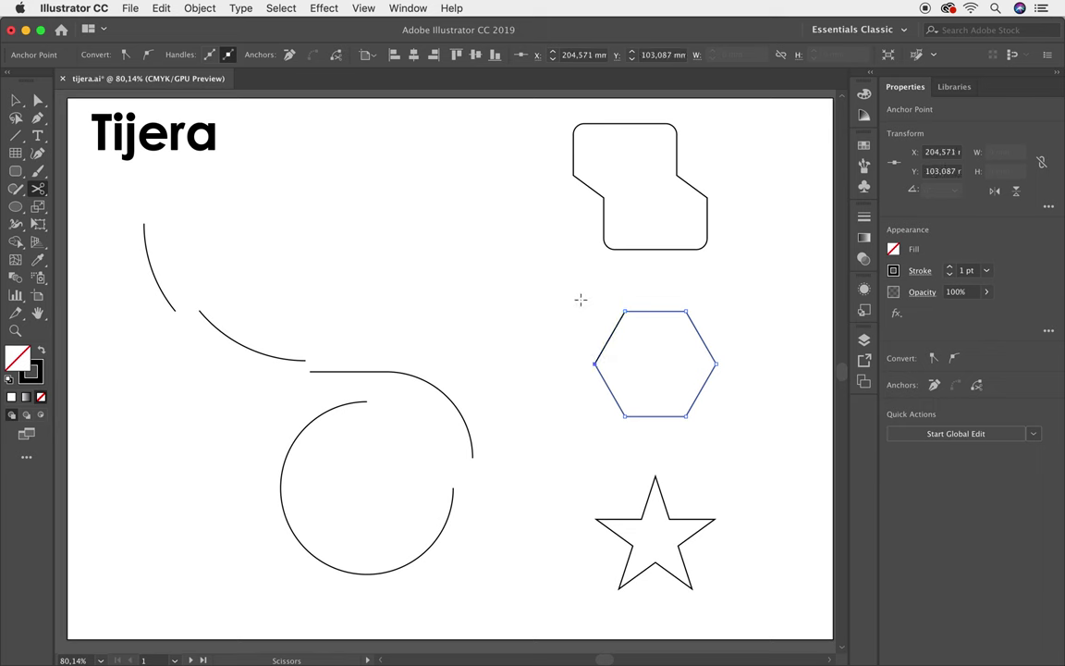
- Pull the cut upper-left edge away and drag the open path's endpoints into an angular shape
key("a")
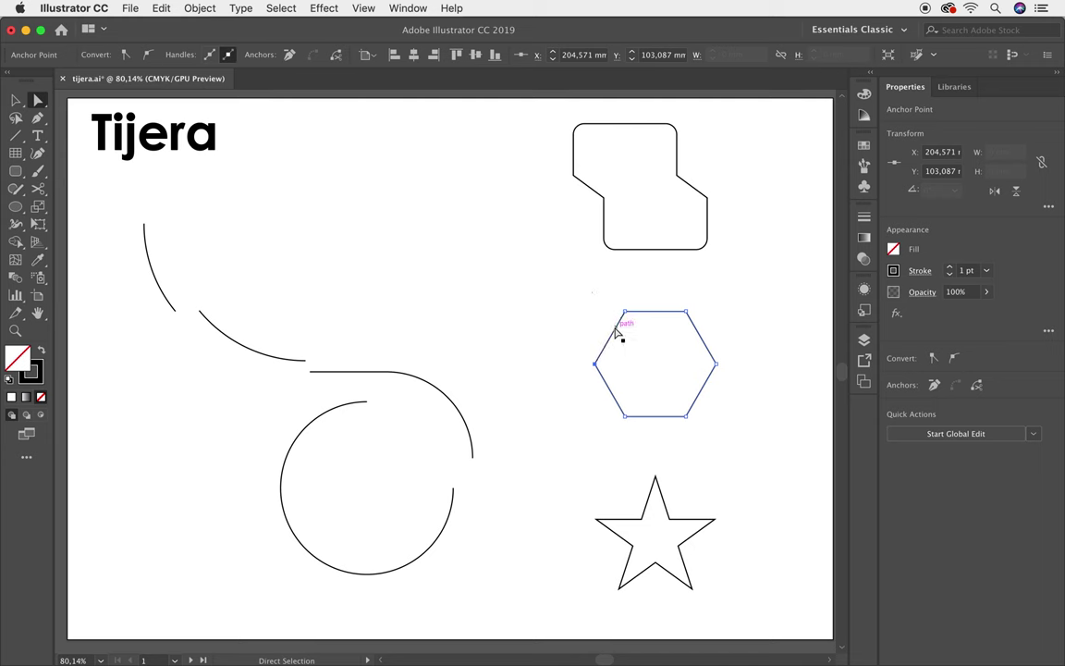
mouse_move(617, 331)
left_mouse_down()
mouse_move(593, 317)
mouse_move(632, 371)
mouse_move(640, 331)
mouse_move(670, 375)
mouse_move(650, 313)
left_mouse_up()
left_click_drag(681, 332, 685, 313)
left_click_drag(671, 376, 676, 377)
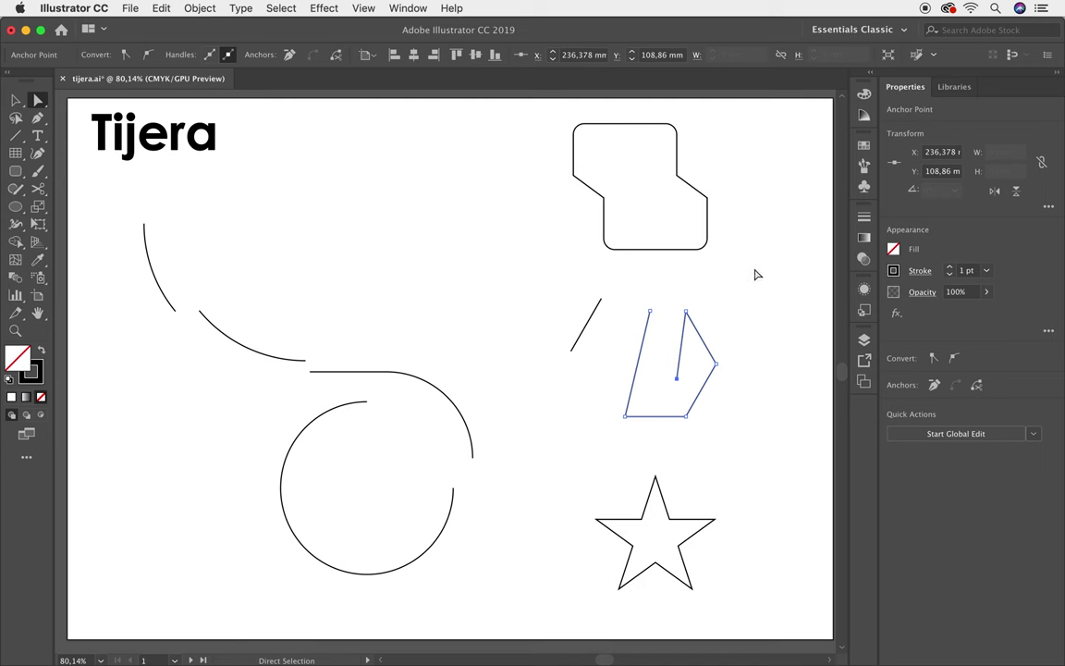
left_click(744, 294)
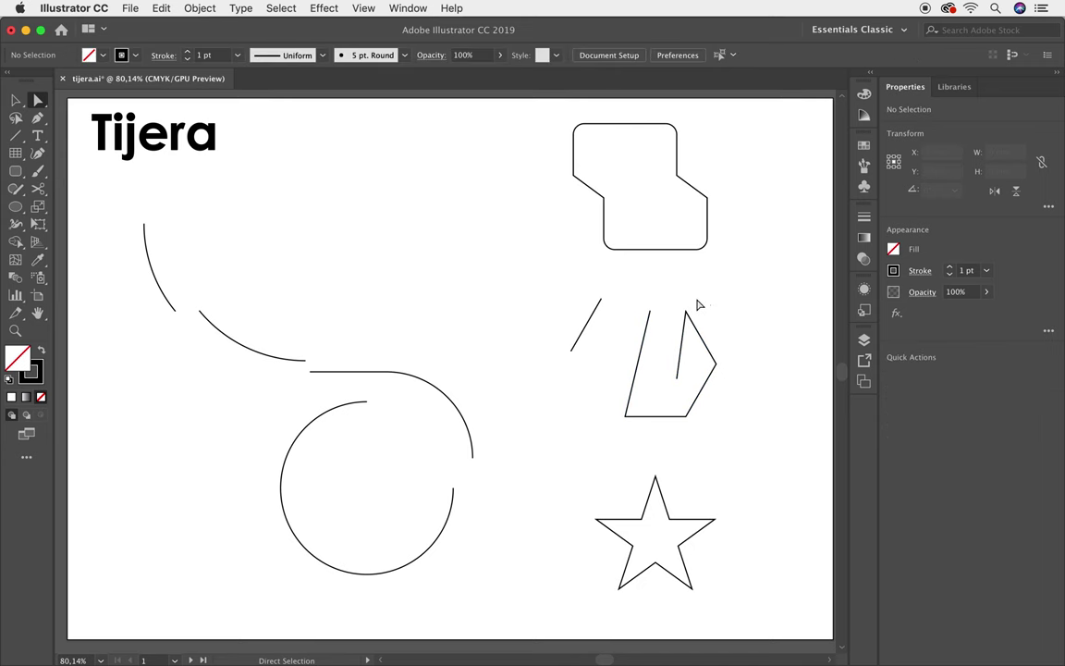
- Cut the star at its left arm and right inner corners, deleting the right-arm piece
key("c")
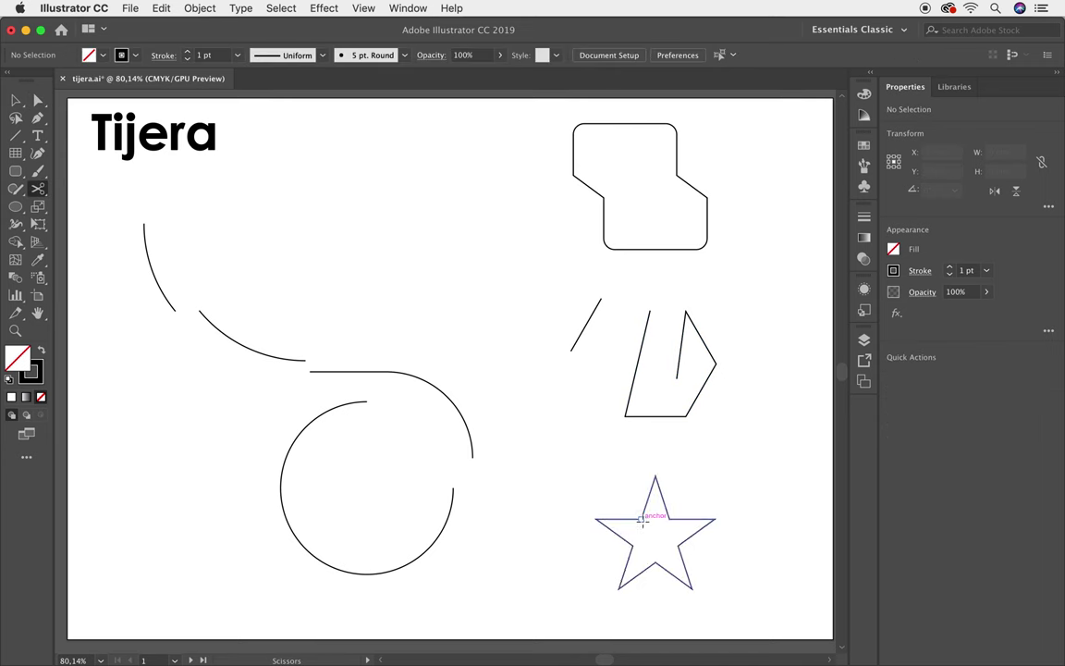
left_click(640, 518)
left_click(632, 545)
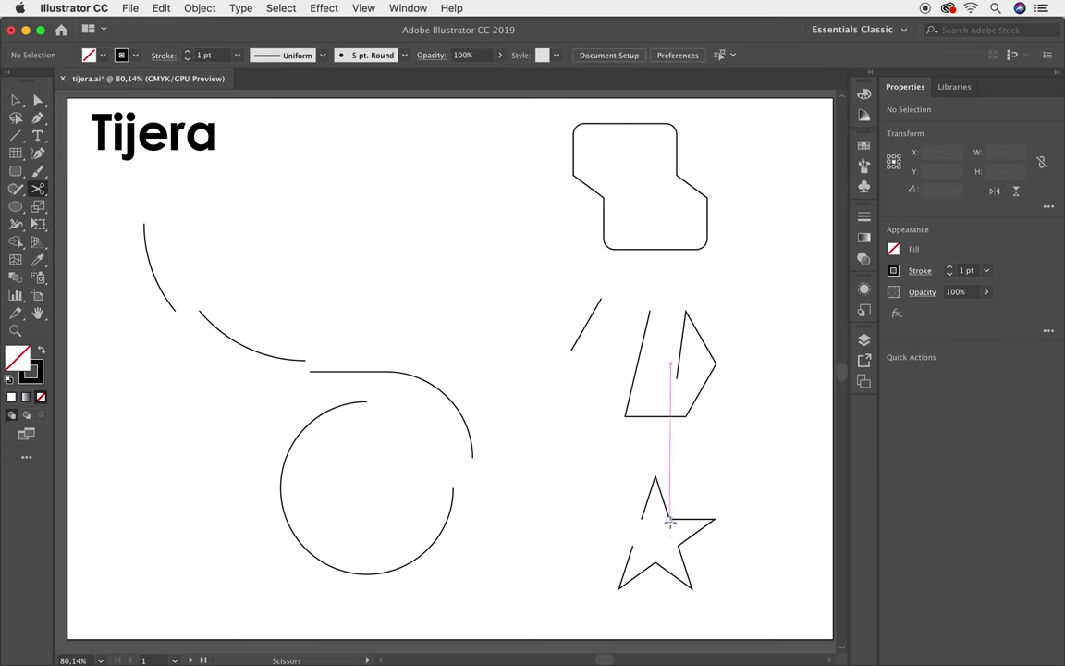
left_click(669, 519)
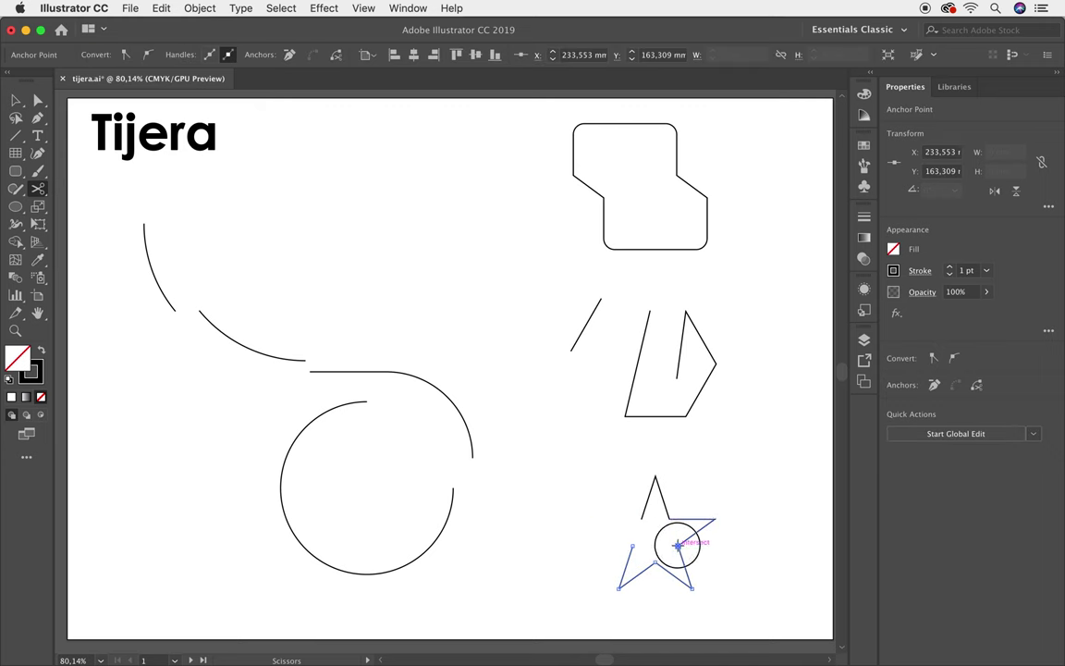
left_click(679, 546)
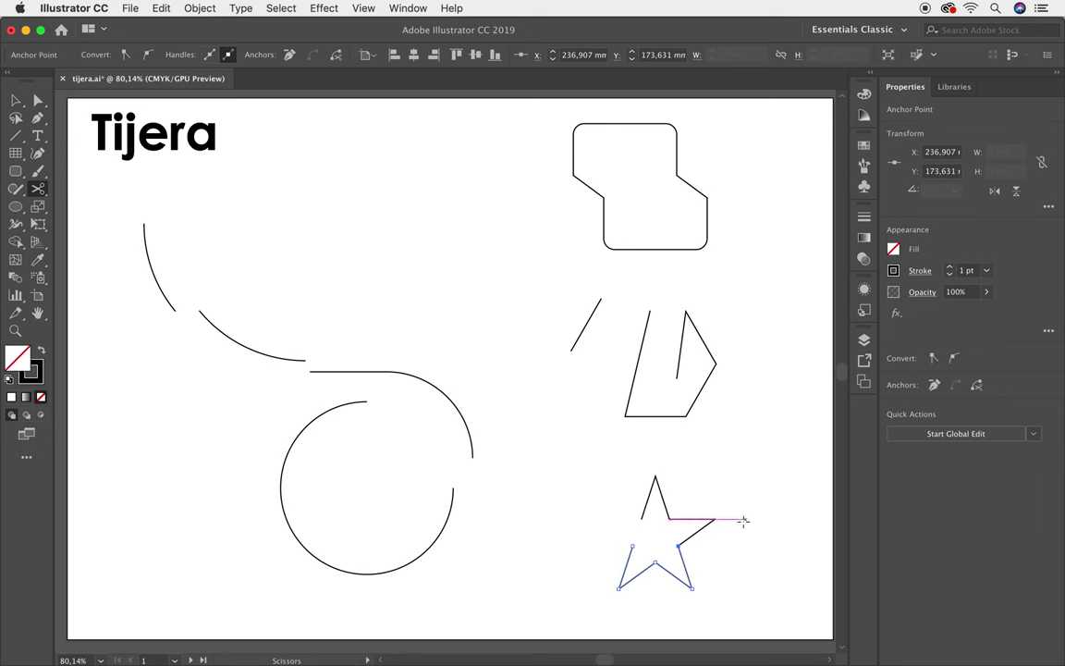
left_click(707, 524)
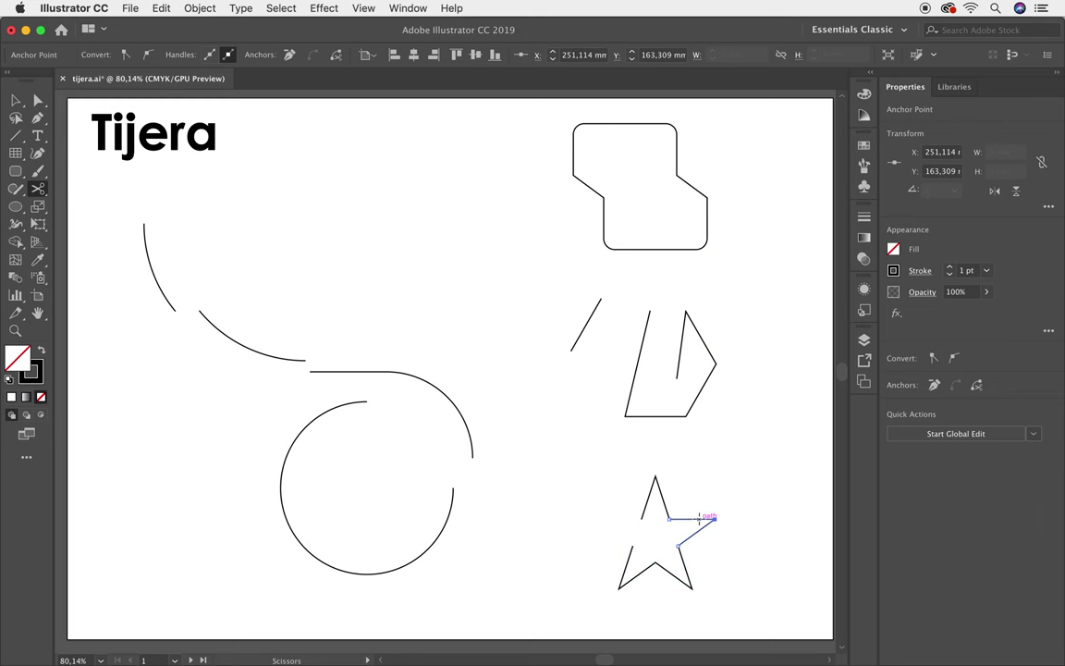
key("Delete")
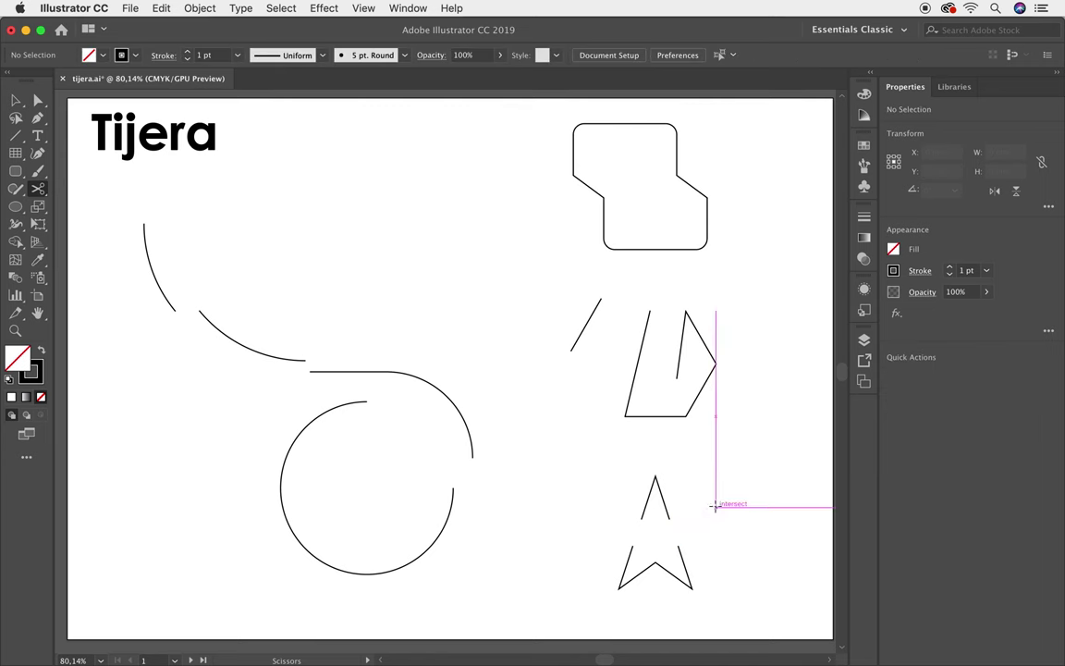
- Zoom in on the star pieces and join two open endpoints to close one gap
key("a")
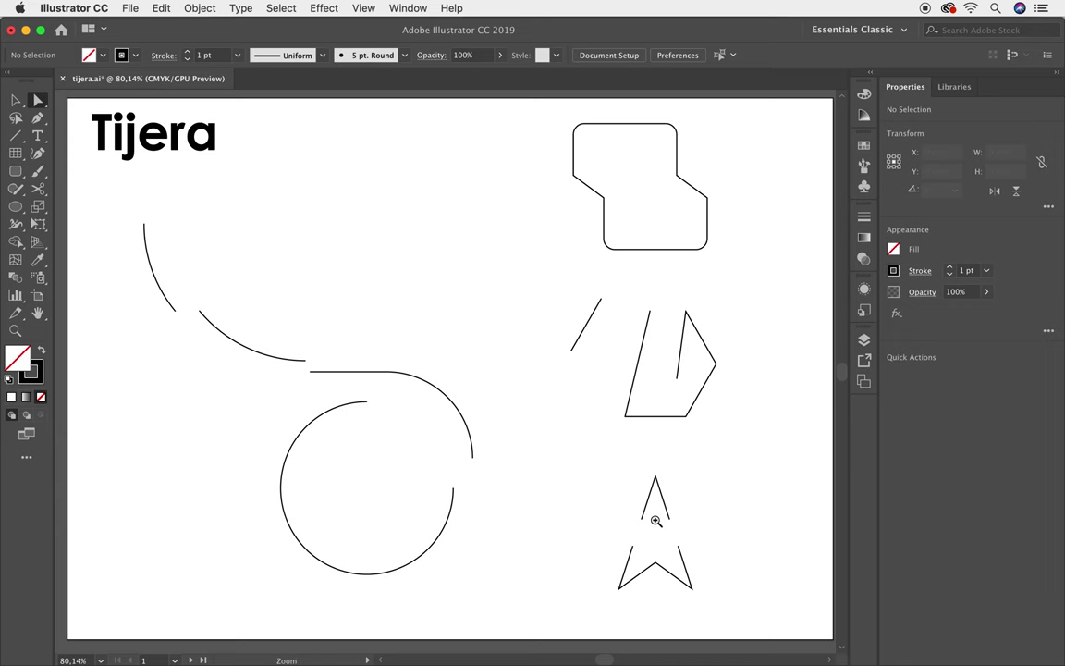
key("z")
left_click_drag(630, 513, 805, 575)
key("space")
mouse_move(720, 547)
left_mouse_down()
mouse_move(680, 502)
mouse_move(606, 373)
mouse_move(522, 306)
left_mouse_up()
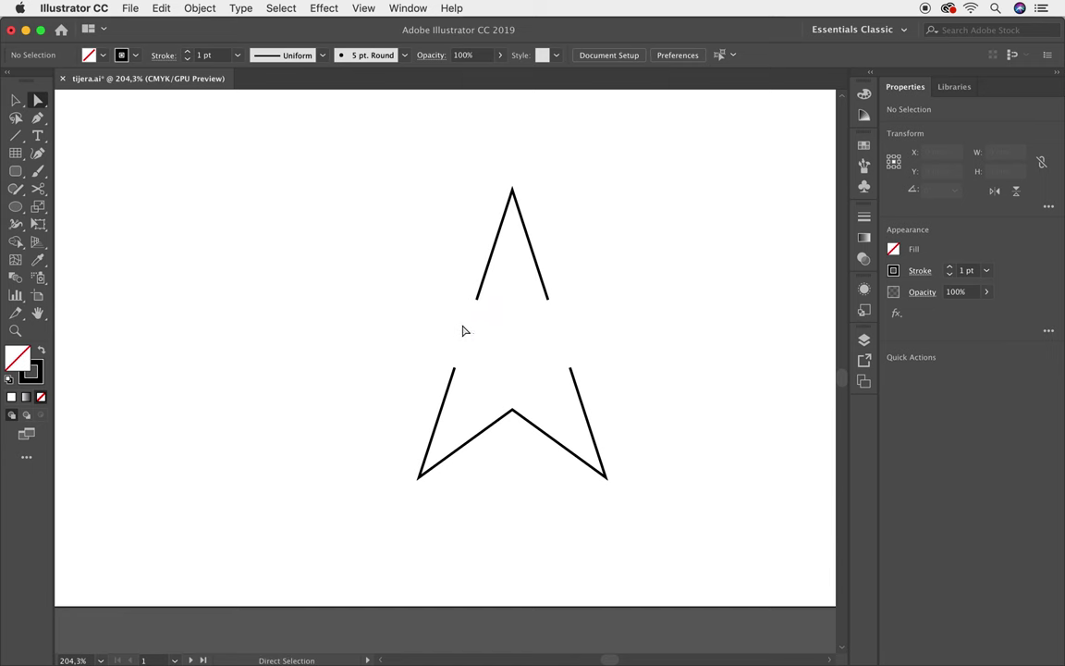
left_click_drag(408, 270, 461, 395)
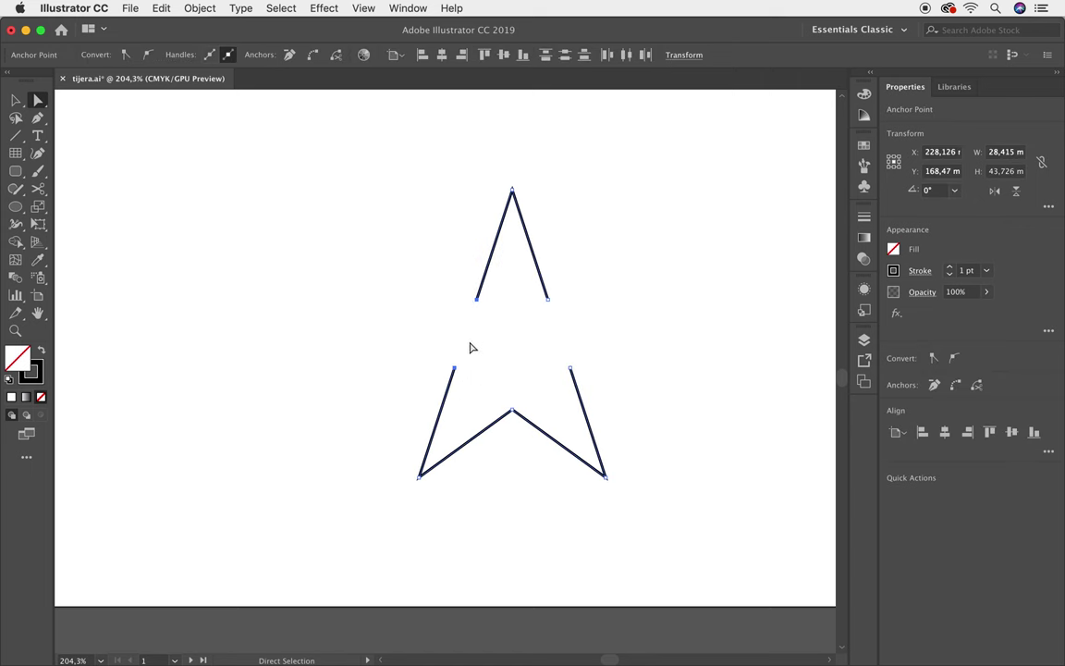
key("super+j")
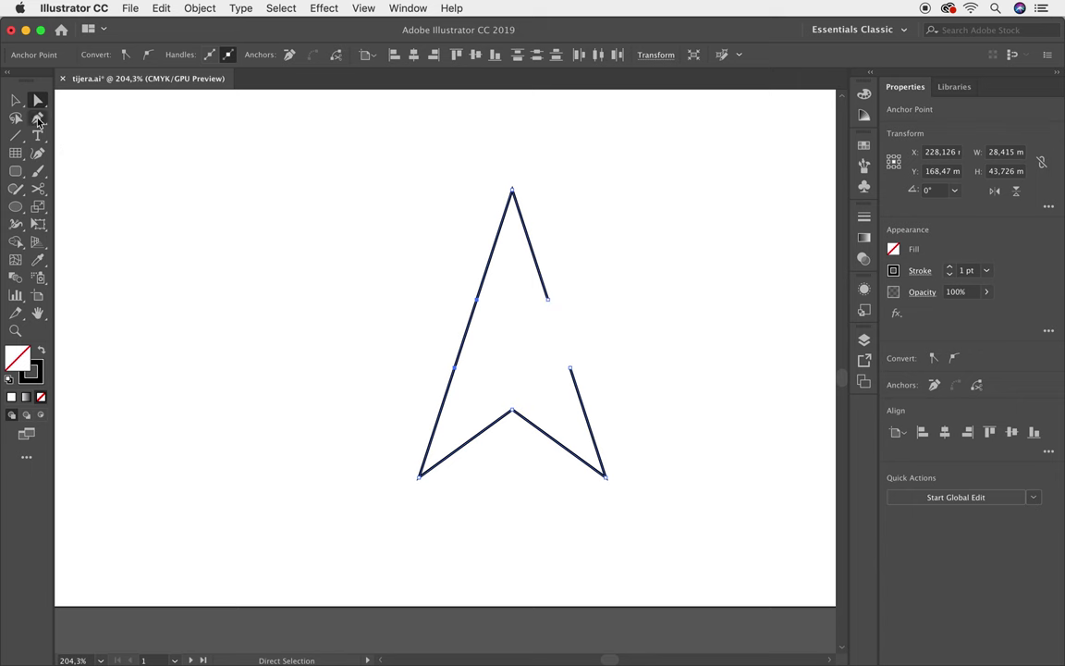
- Bridge the remaining gap with a Pen segment, then show the second artboard with 'Texto'
left_click(38, 119)
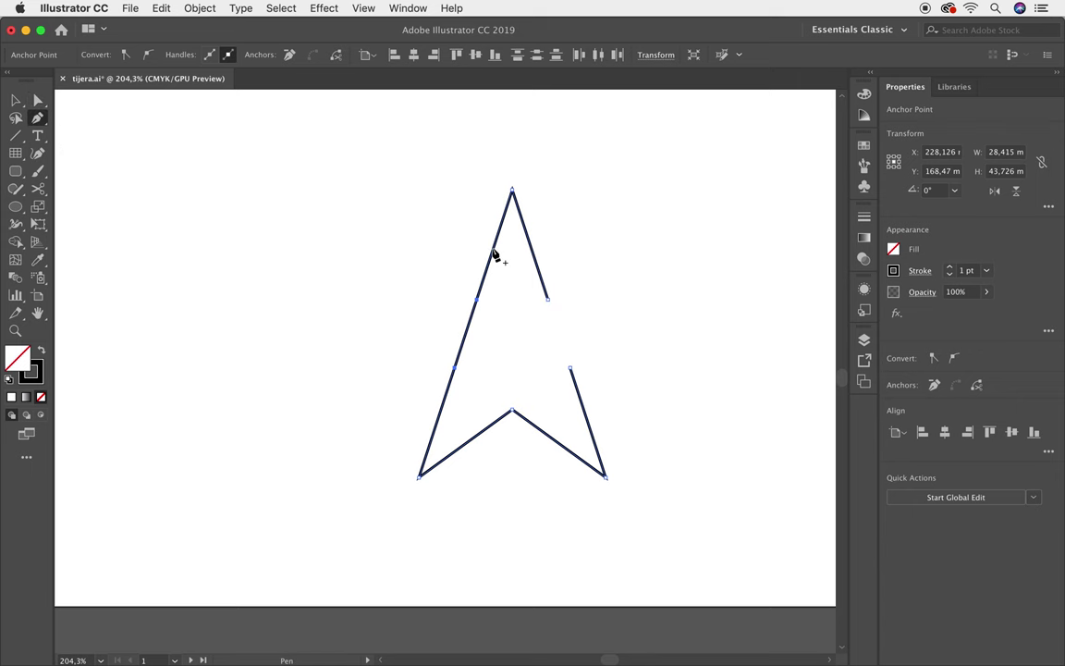
left_click(547, 298)
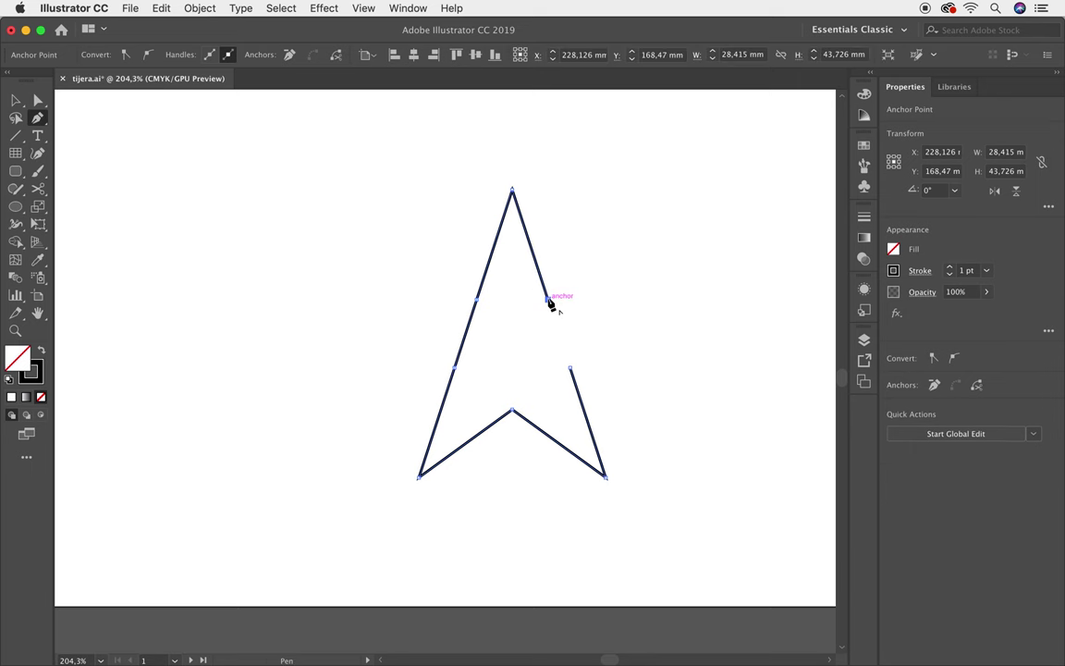
left_click(570, 368)
key("ctrl+0")
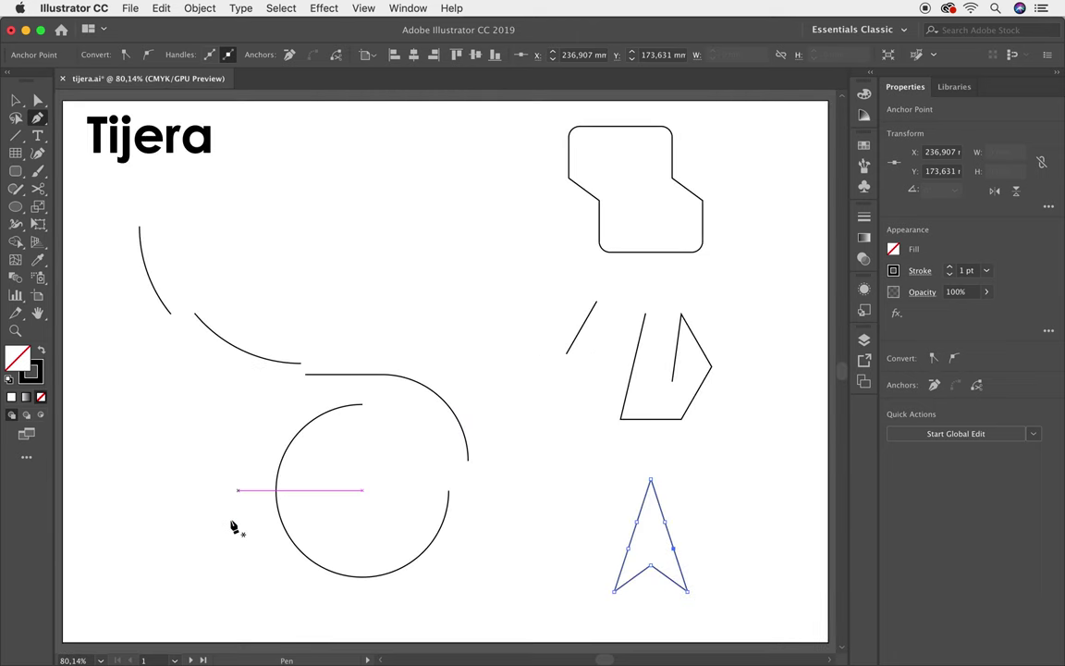
left_click(191, 659)
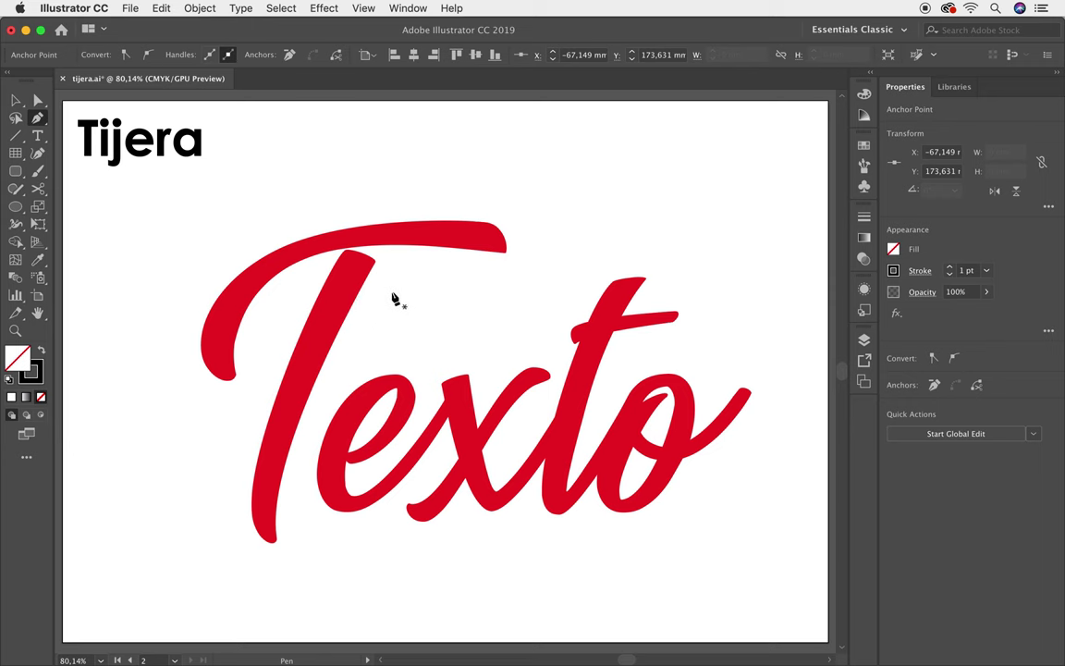
- Convert the red 'Texto' text to outlines and swap its fill to a red stroke
key("v")
left_click(360, 300)
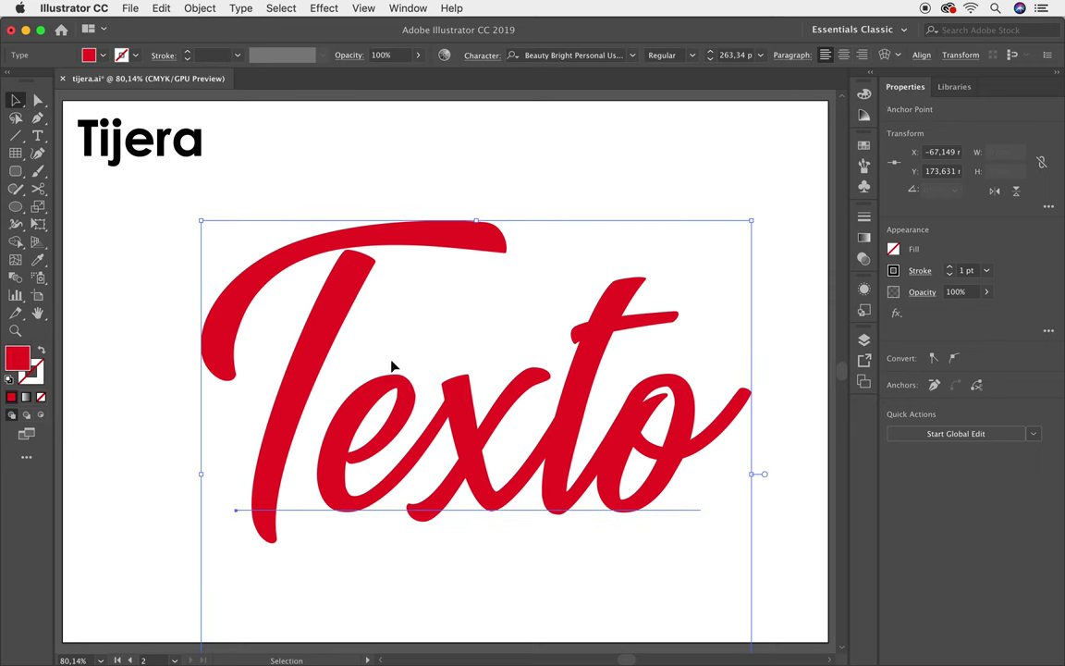
left_click(199, 8)
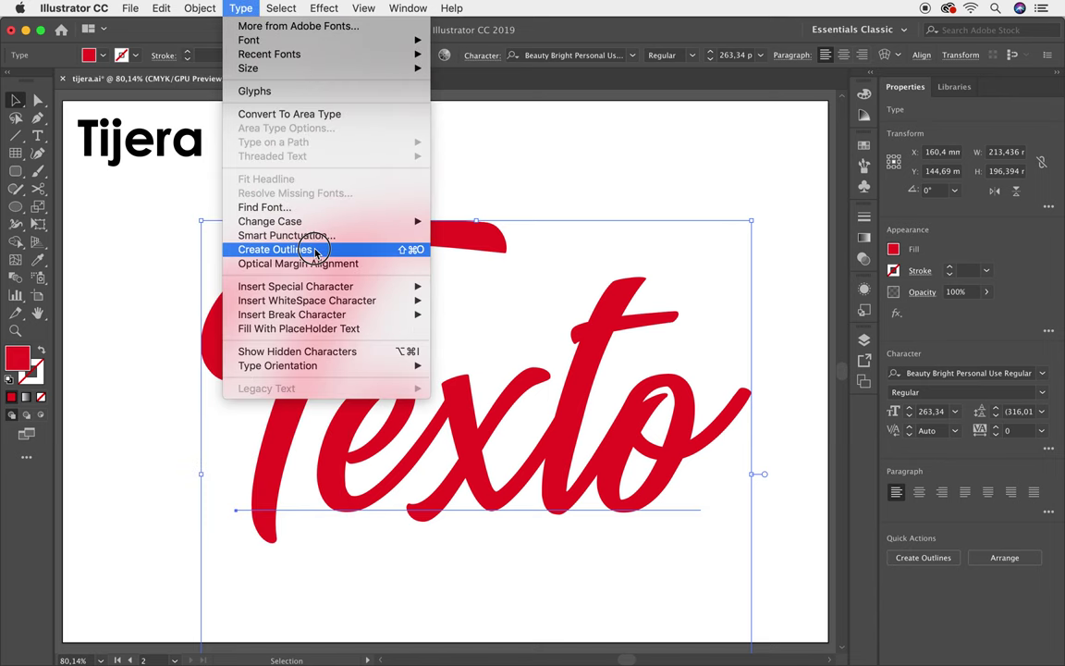
left_click(315, 250)
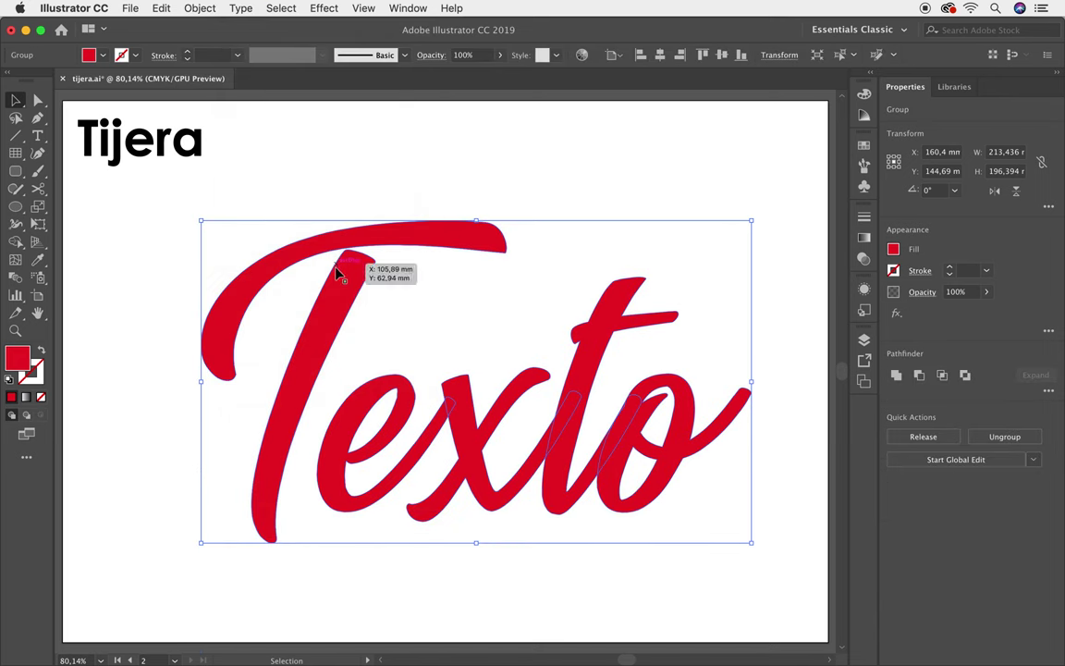
left_click(40, 353)
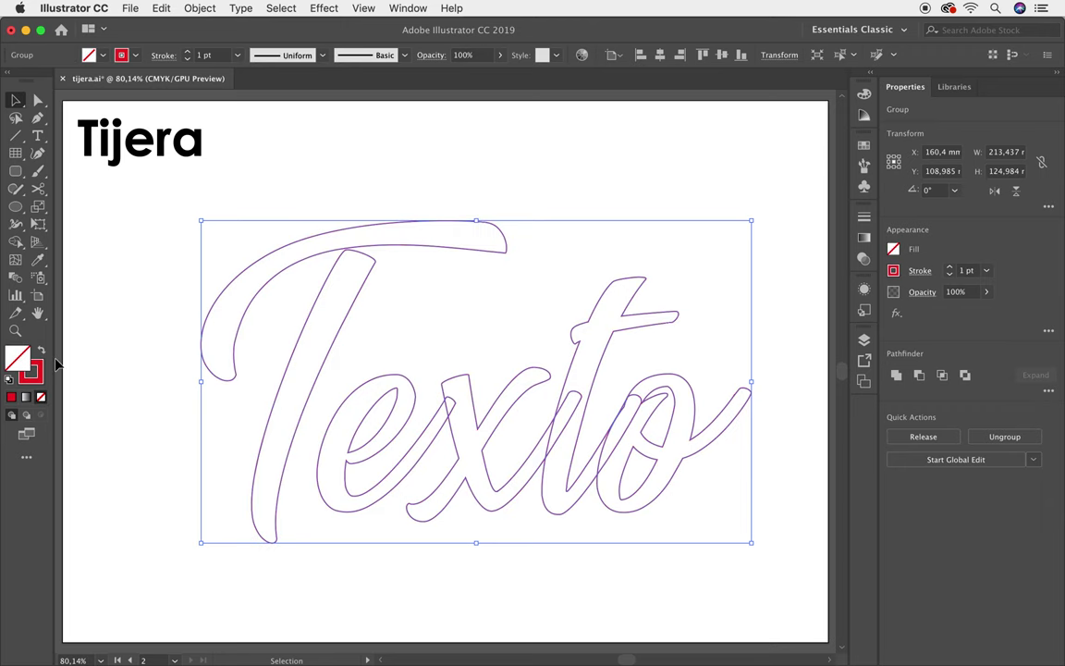
- Cut both edges of the T's stem and delete its bottom loop
key("c")
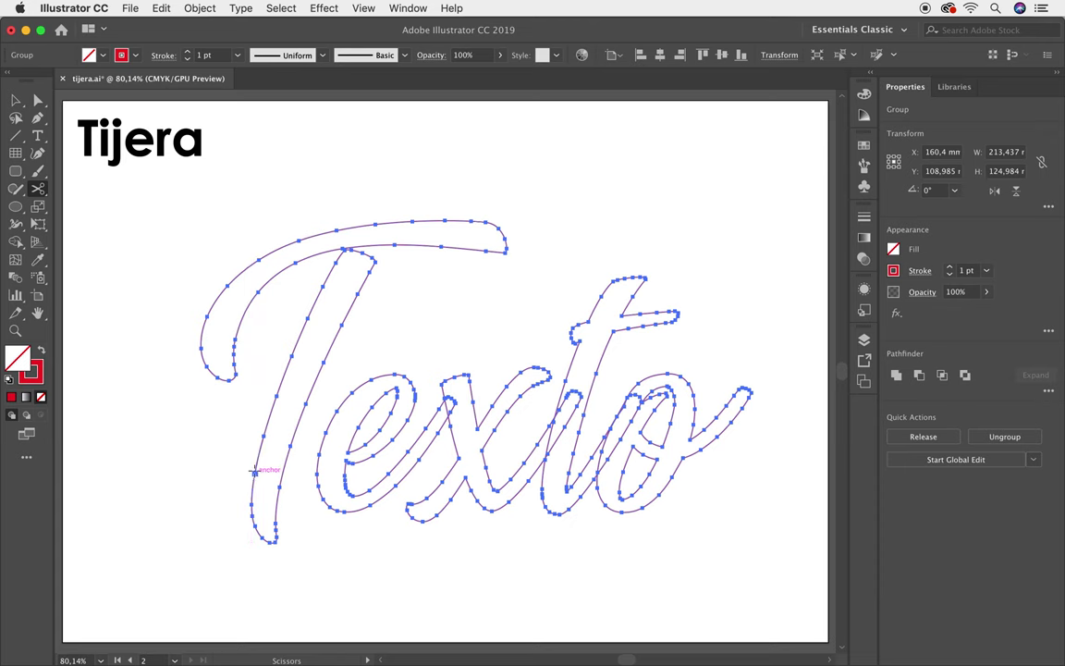
left_click(256, 472)
left_click(294, 432)
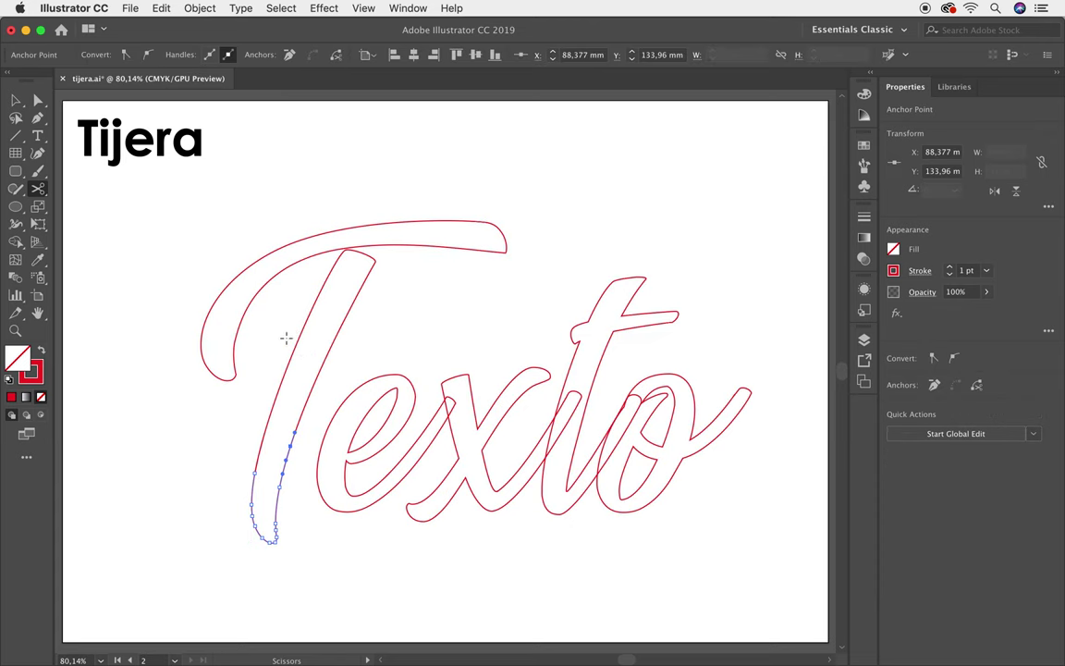
key("Delete")
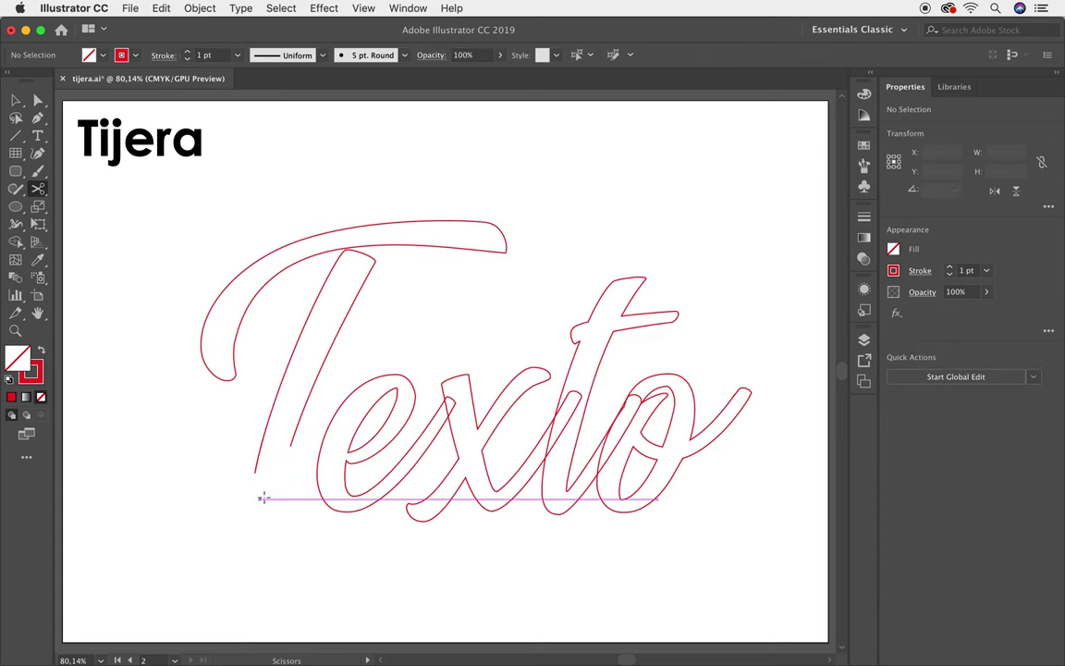
- Cut the T's top bar at three points, splitting off its short right end
left_click(361, 250)
left_click(451, 246)
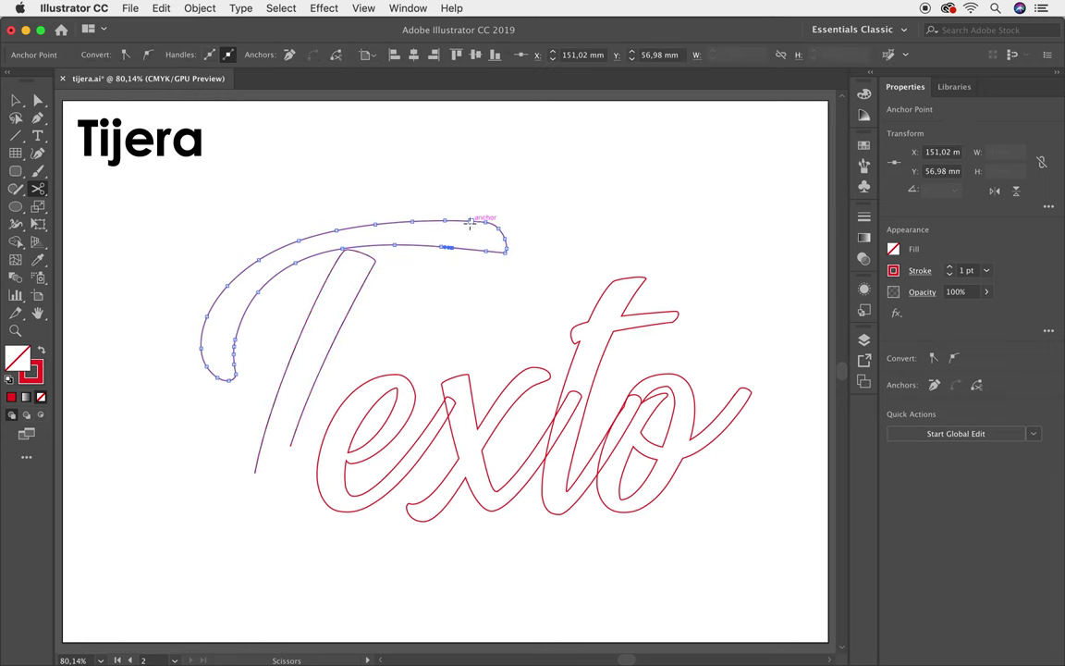
left_click(488, 221)
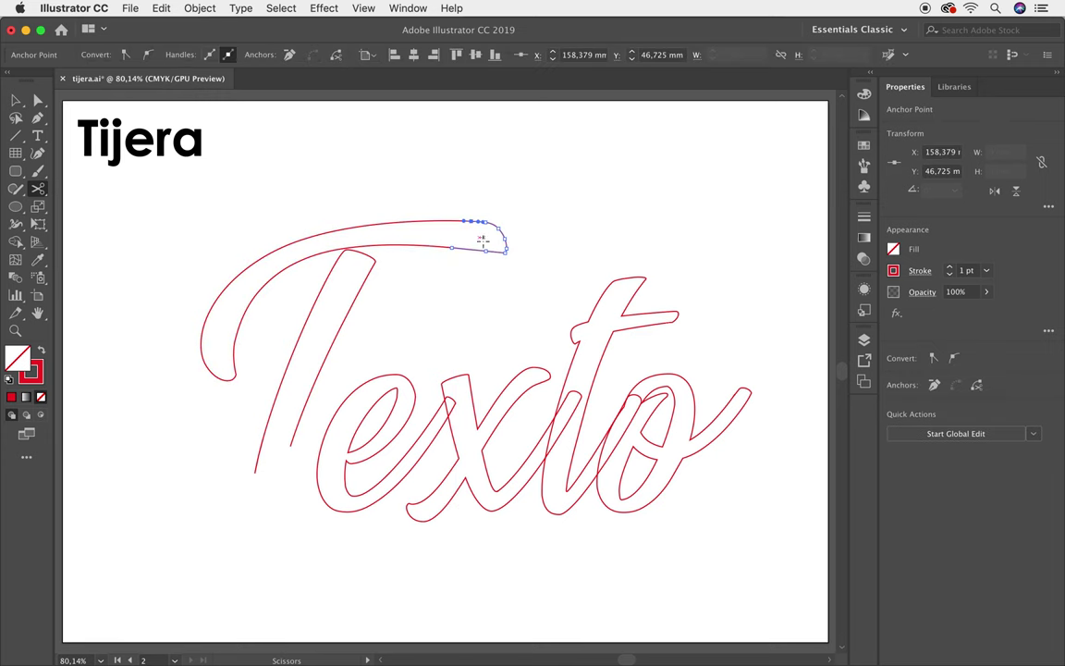